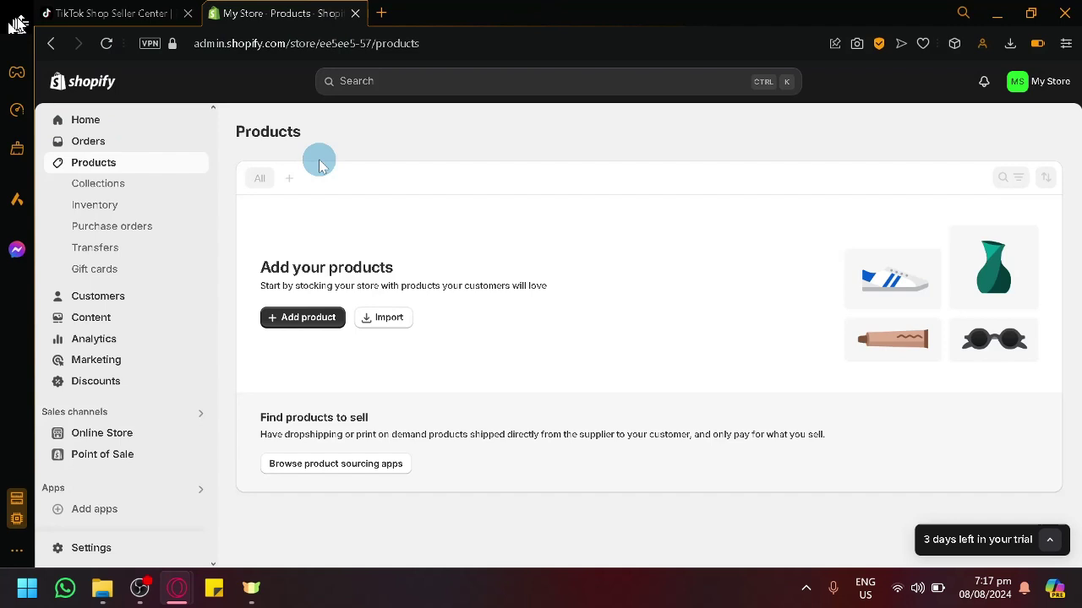
# - Switch from the Shopify admin to TikTok Shop Seller Center and open its app store
pyautogui.click(118, 13)
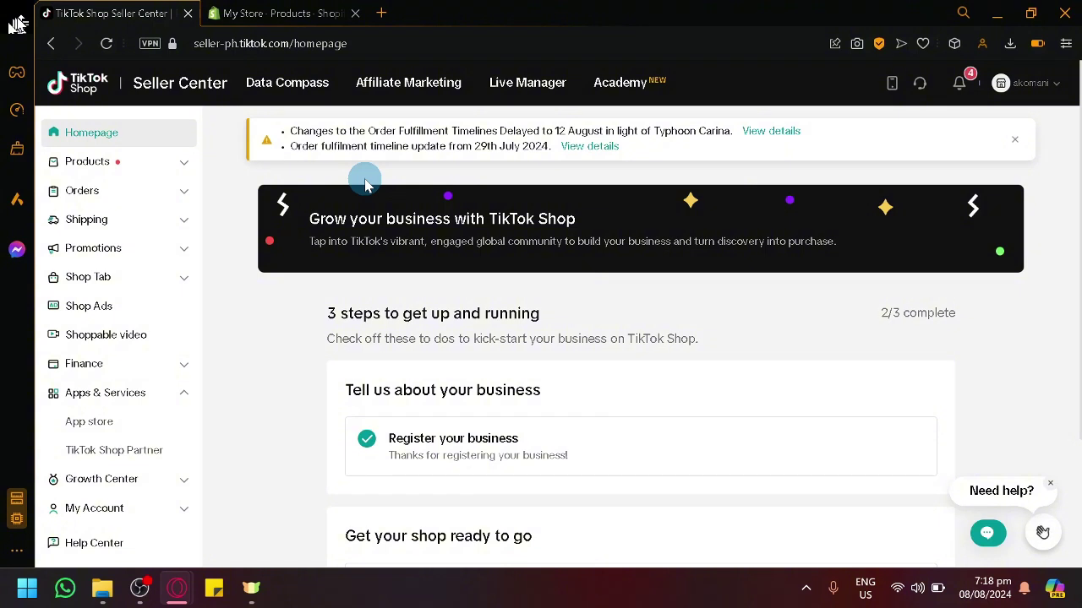
pyautogui.click(317, 8)
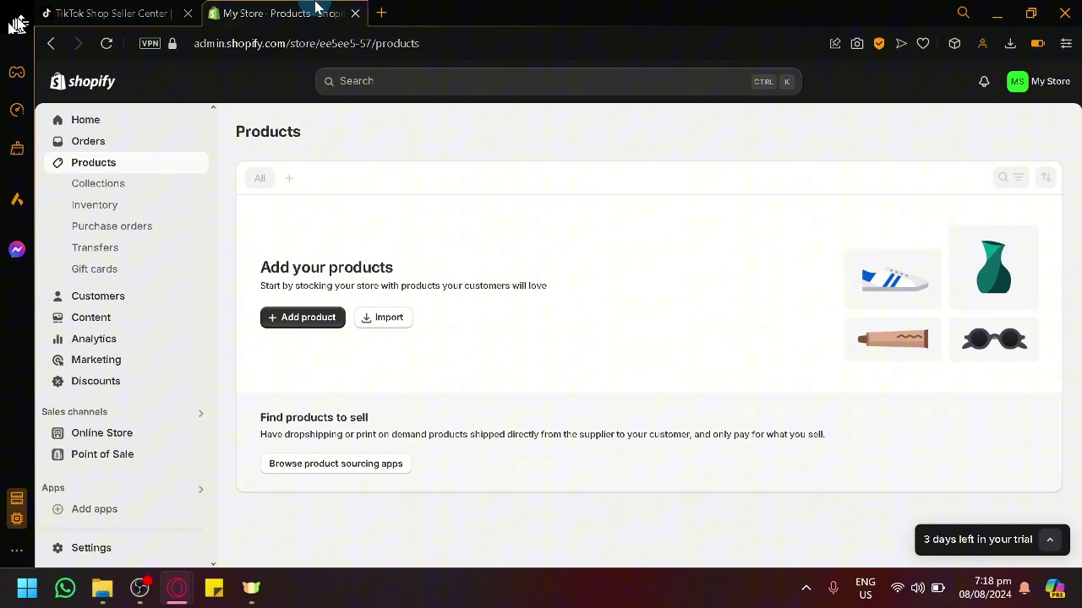
pyautogui.click(180, 10)
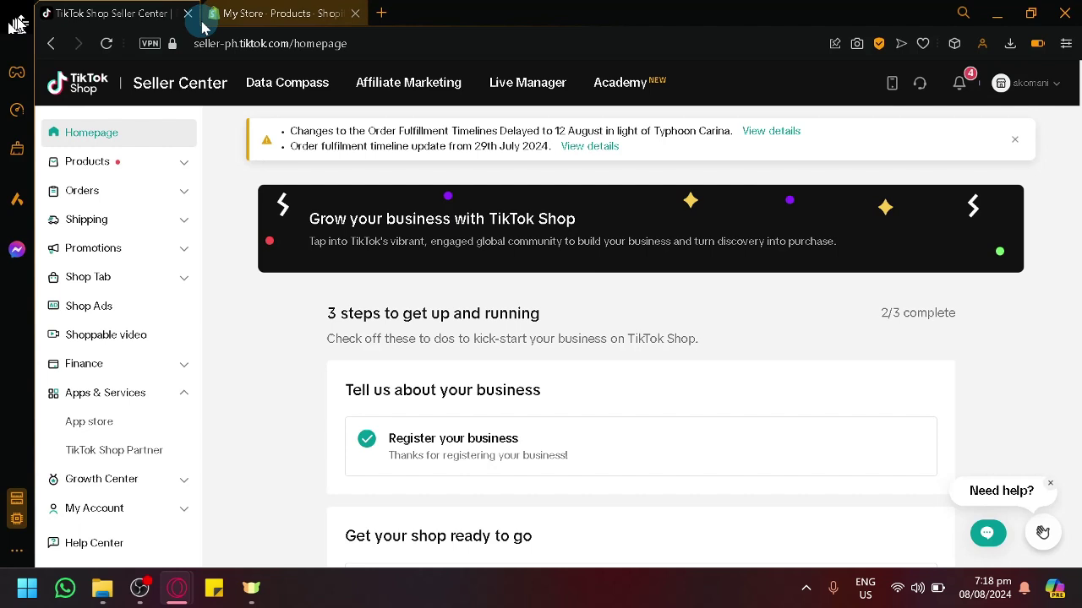
pyautogui.click(90, 423)
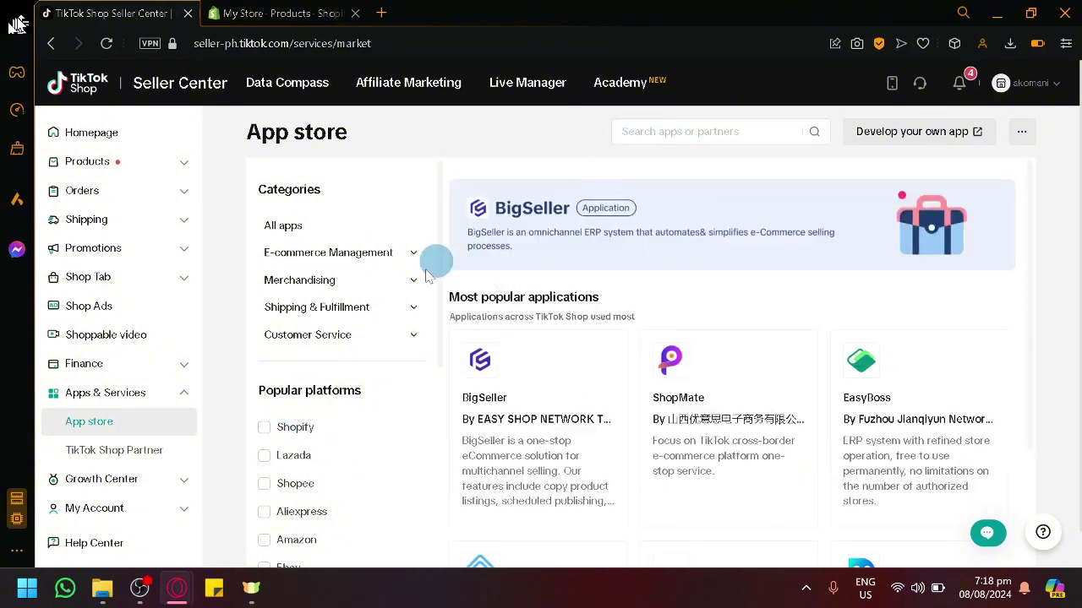
# - Filter the Seller Center app store by the Shopify platform and look through the matching apps
pyautogui.scroll(-2, 355, 316)
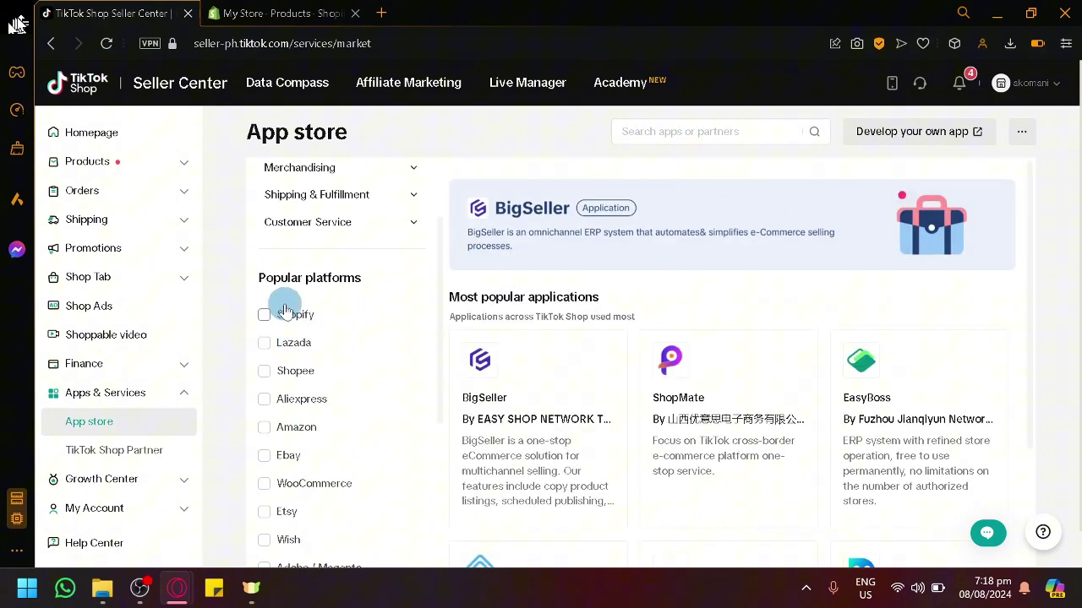
pyautogui.scroll(5, 285, 310)
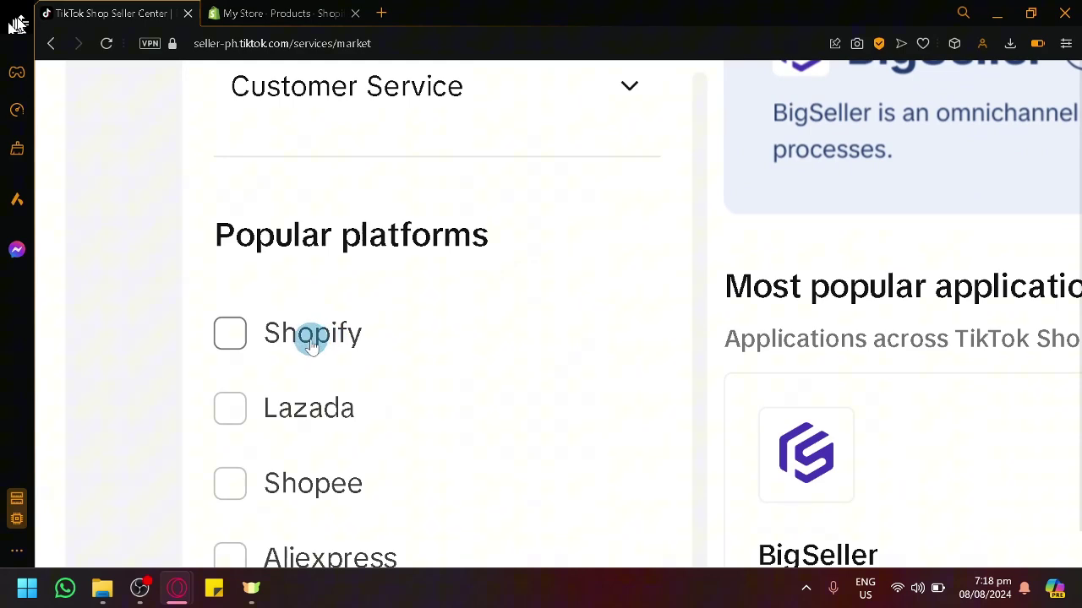
pyautogui.click(232, 334)
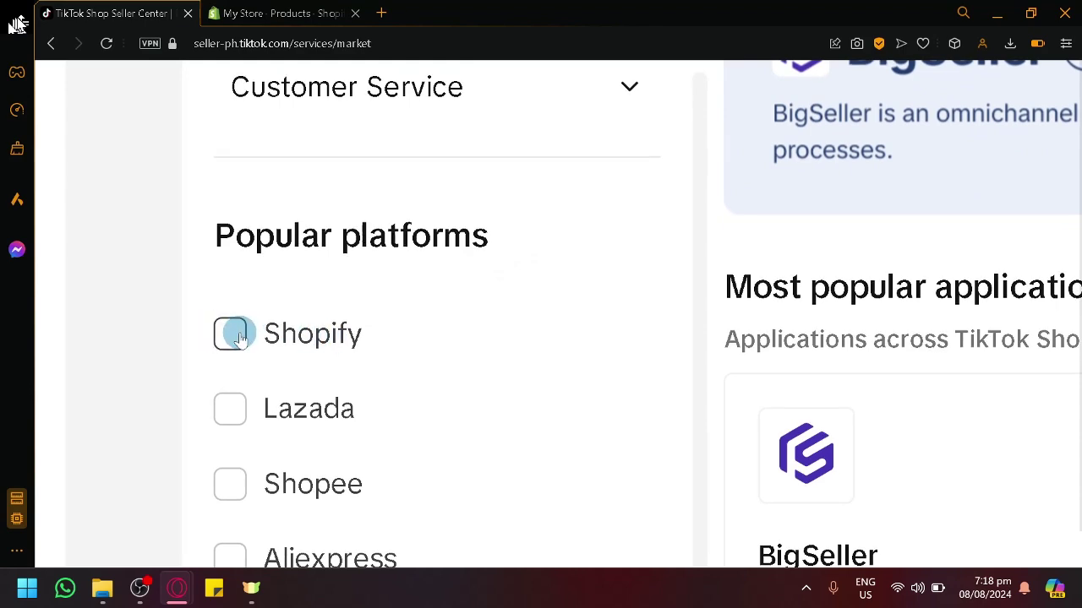
pyautogui.scroll(-5, 237, 334)
pyautogui.moveTo(546, 353)
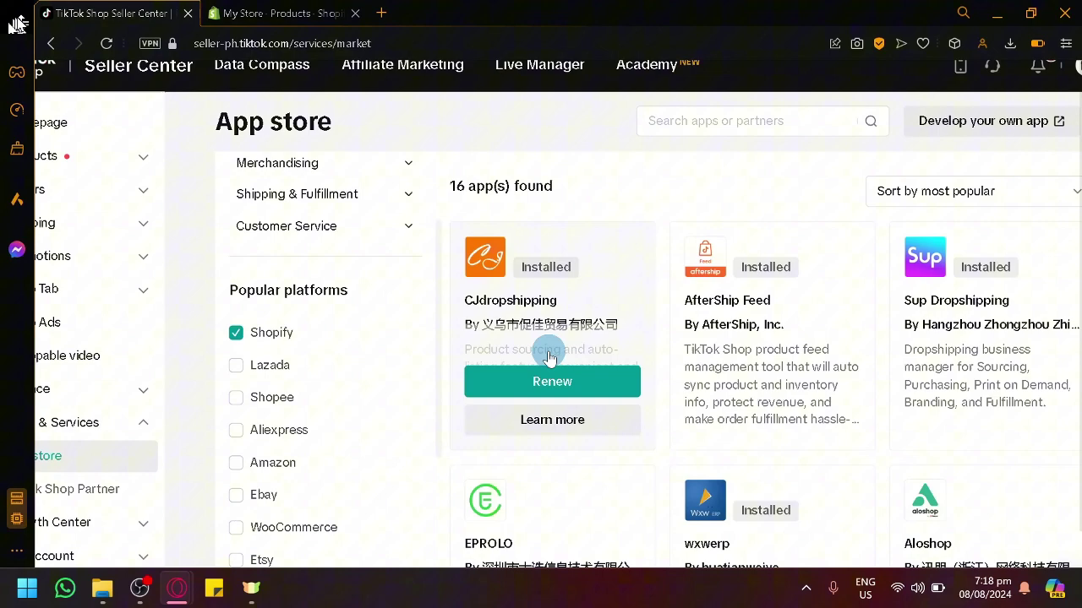
pyautogui.scroll(-3, 896, 229)
pyautogui.moveTo(918, 229)
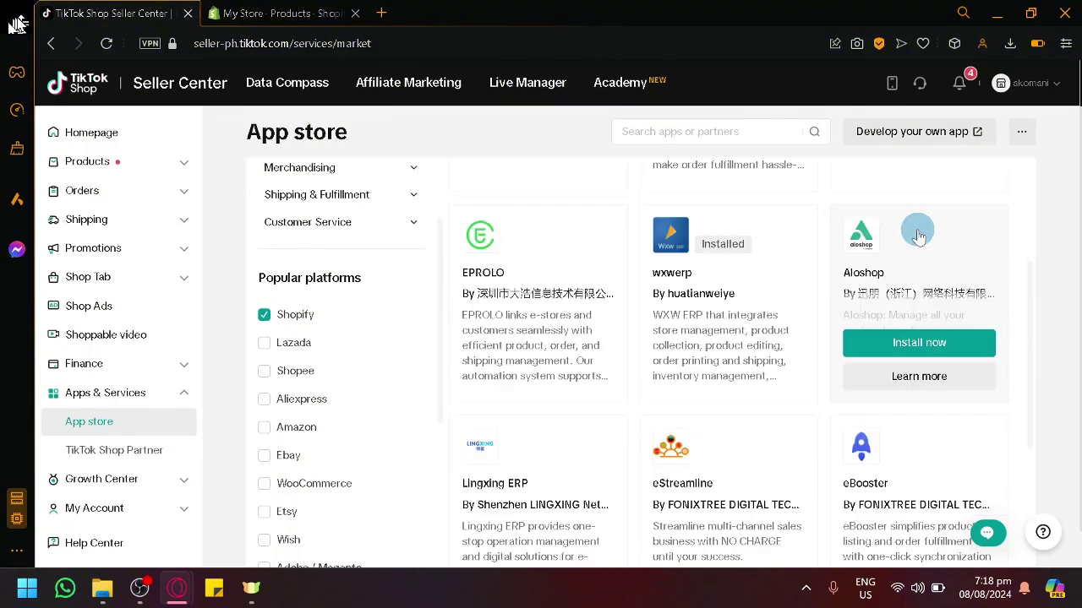
pyautogui.scroll(-3, 951, 308)
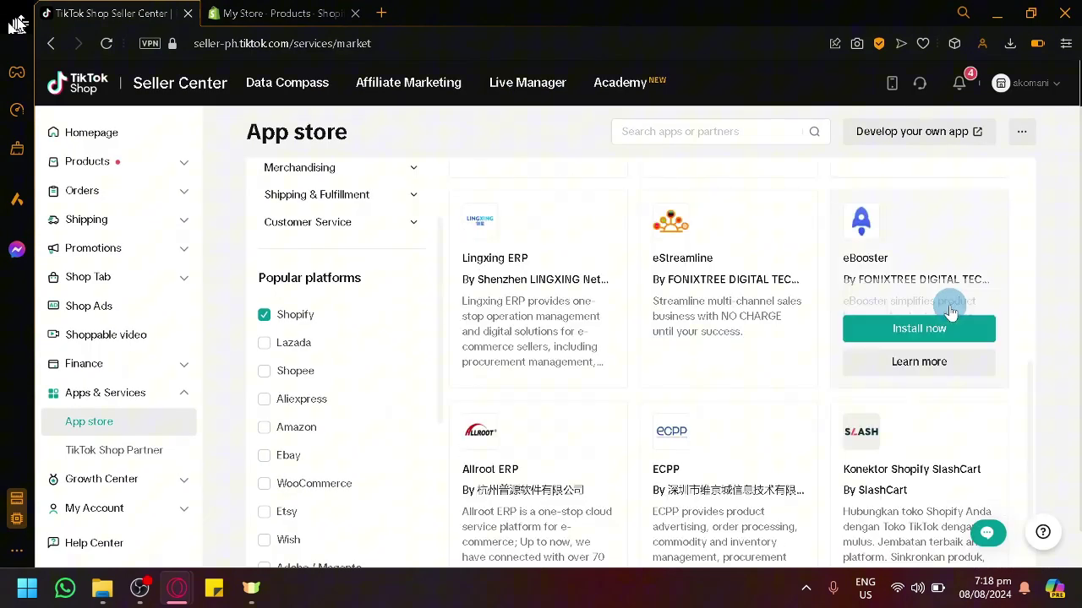
pyautogui.scroll(6, 953, 309)
pyautogui.moveTo(906, 376)
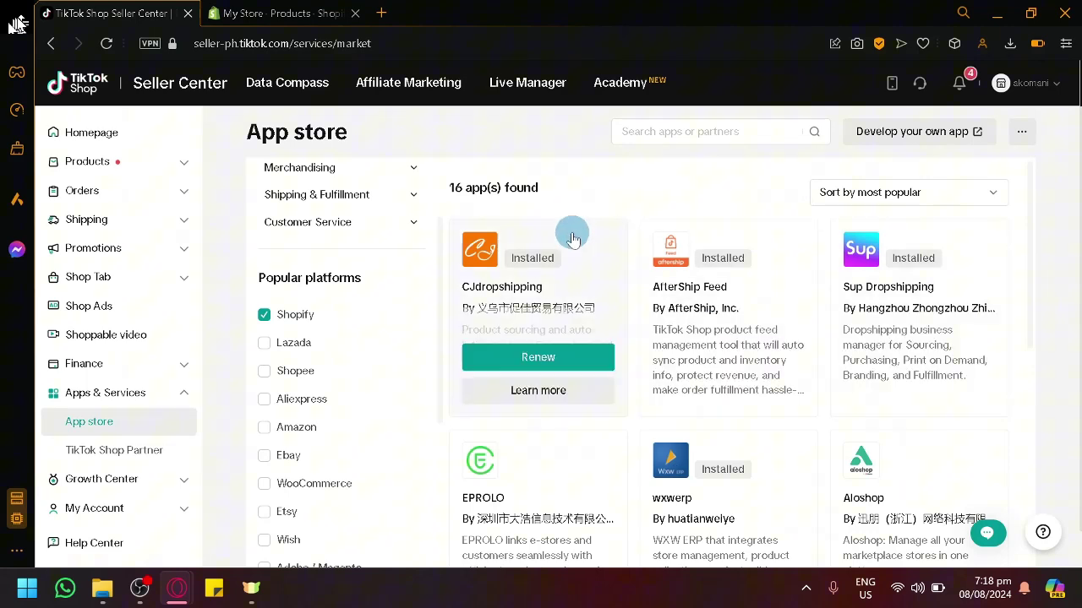
# - Return Seller Center to its homepage and switch to the Shopify admin
pyautogui.click(129, 137)
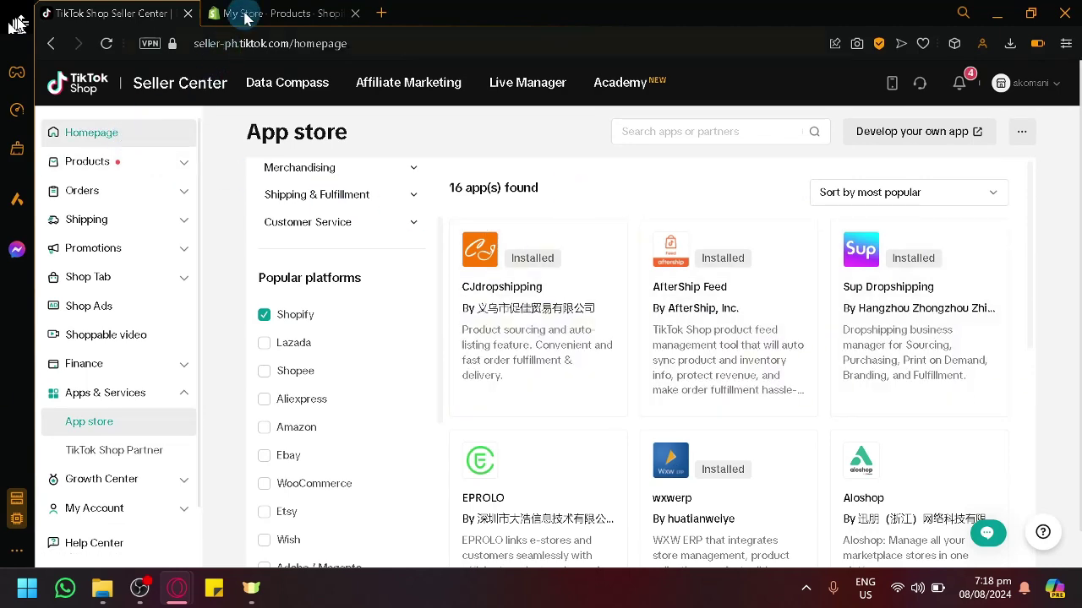
pyautogui.click(251, 10)
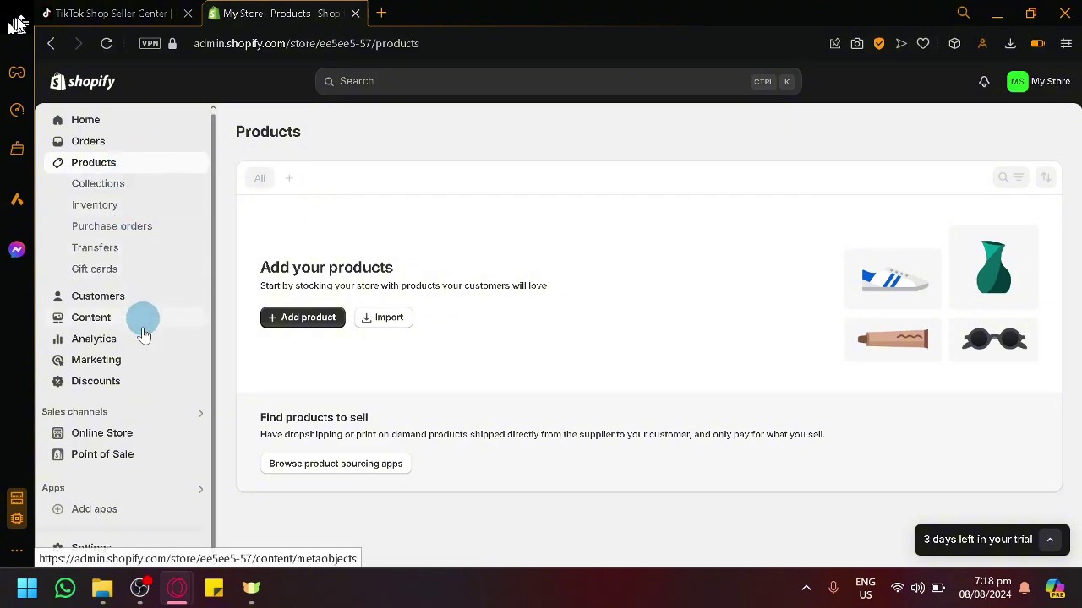
pyautogui.click(144, 11)
pyautogui.click(285, 12)
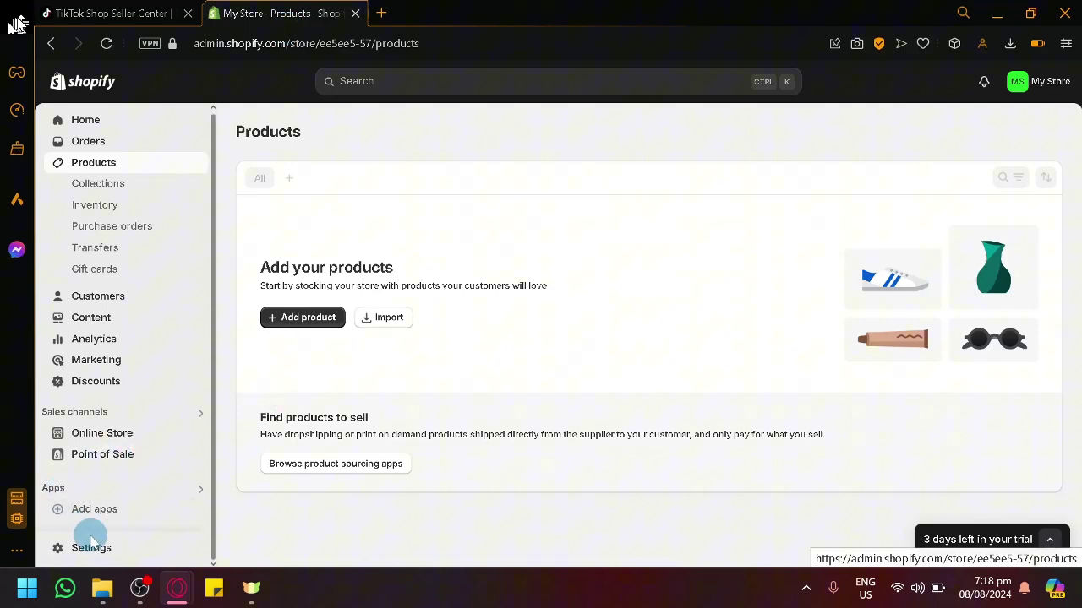
# - Open the suggestions for adding apps to the Shopify store and continue to the Shopify App Store
pyautogui.scroll(10, 79, 507)
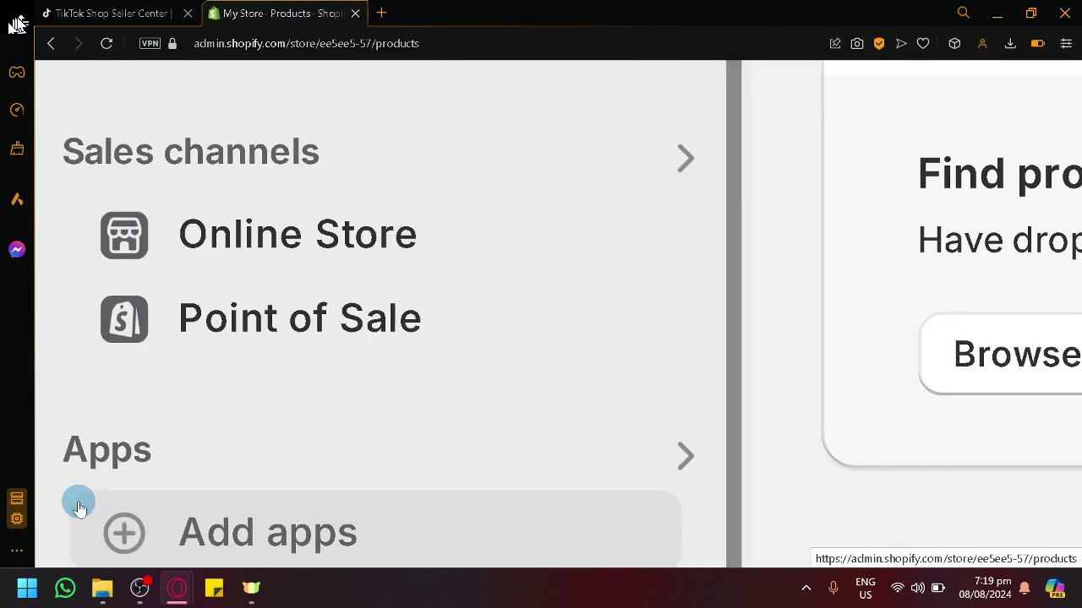
pyautogui.scroll(-2, 152, 401)
pyautogui.click(212, 362)
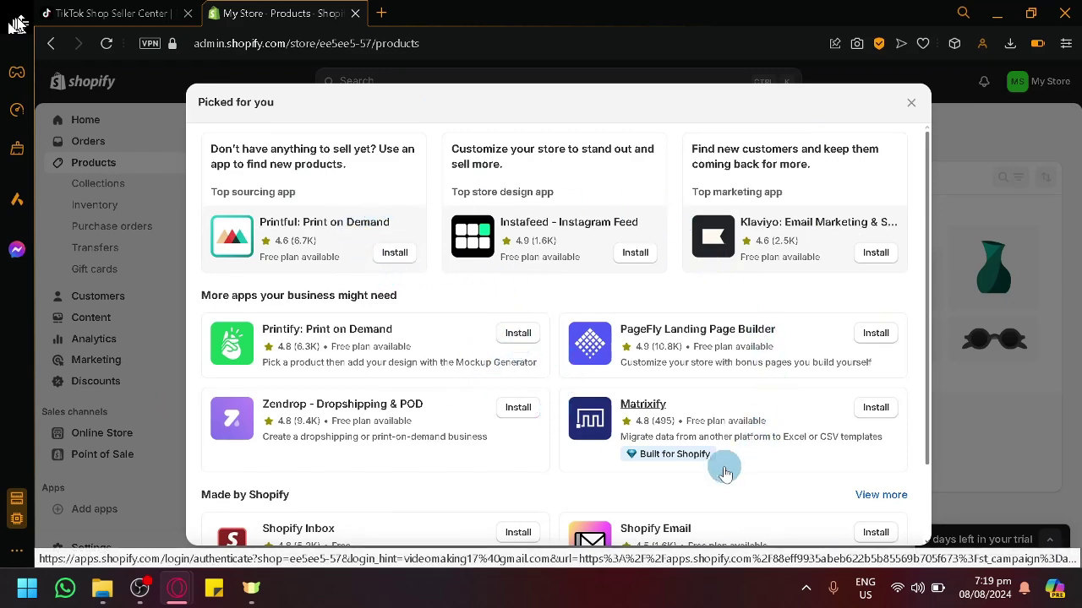
pyautogui.scroll(-2, 719, 465)
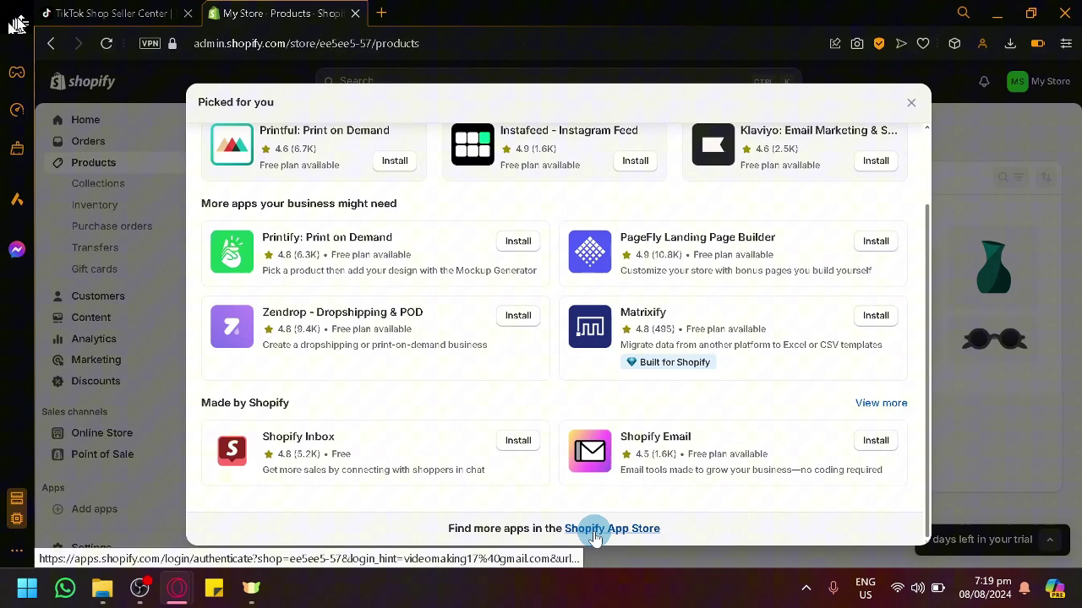
pyautogui.scroll(5, 596, 538)
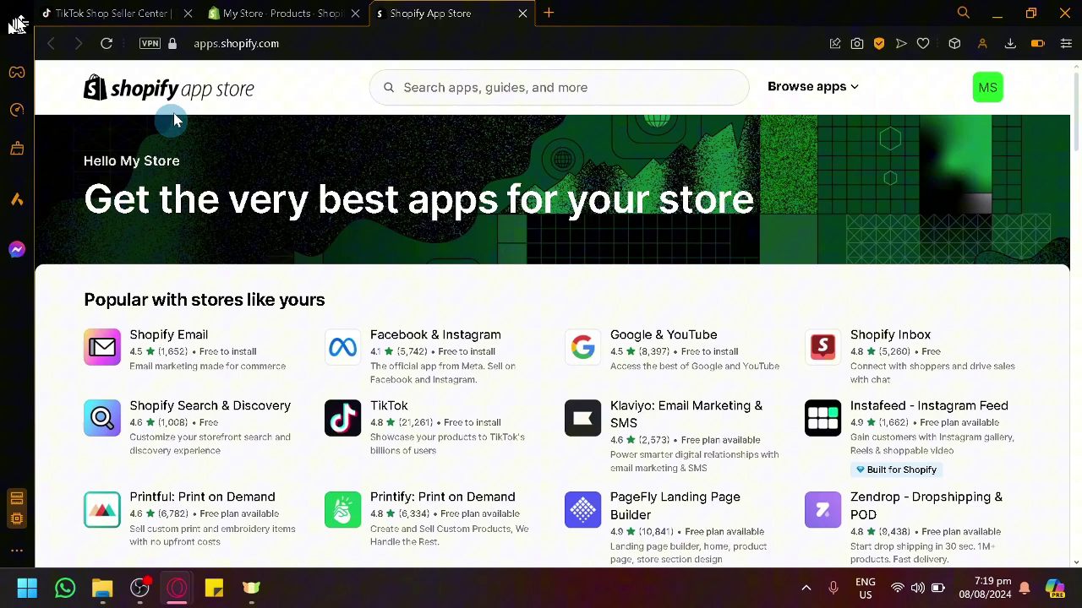
# - Search the Shopify App Store for tiktok, reusing the earlier search term
pyautogui.scroll(-5, 566, 330)
pyautogui.scroll(-6, 573, 338)
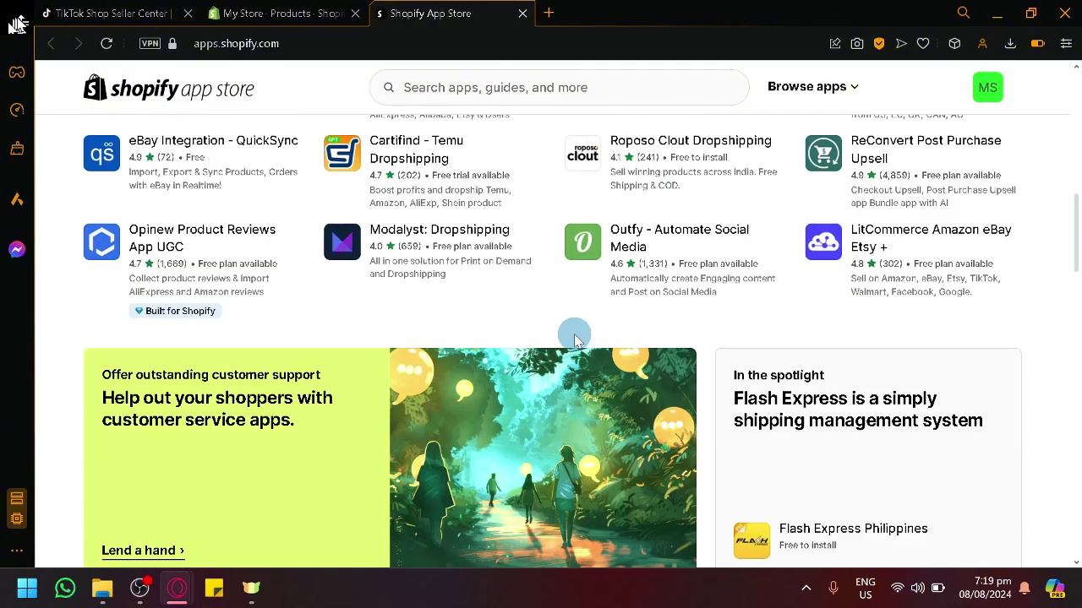
pyautogui.scroll(6, 478, 371)
pyautogui.scroll(5, 479, 381)
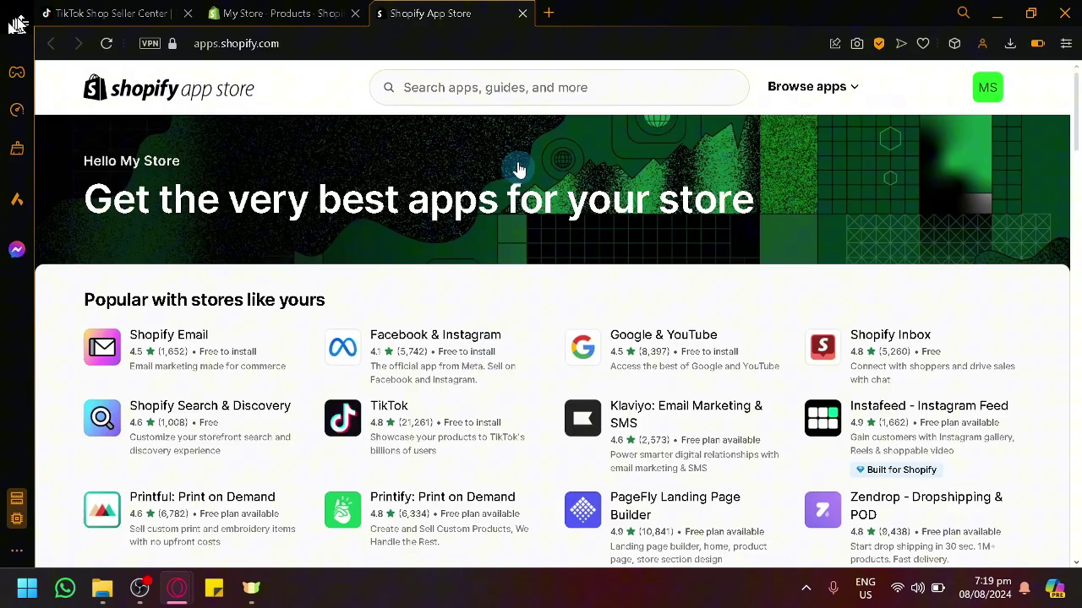
pyautogui.click(524, 88)
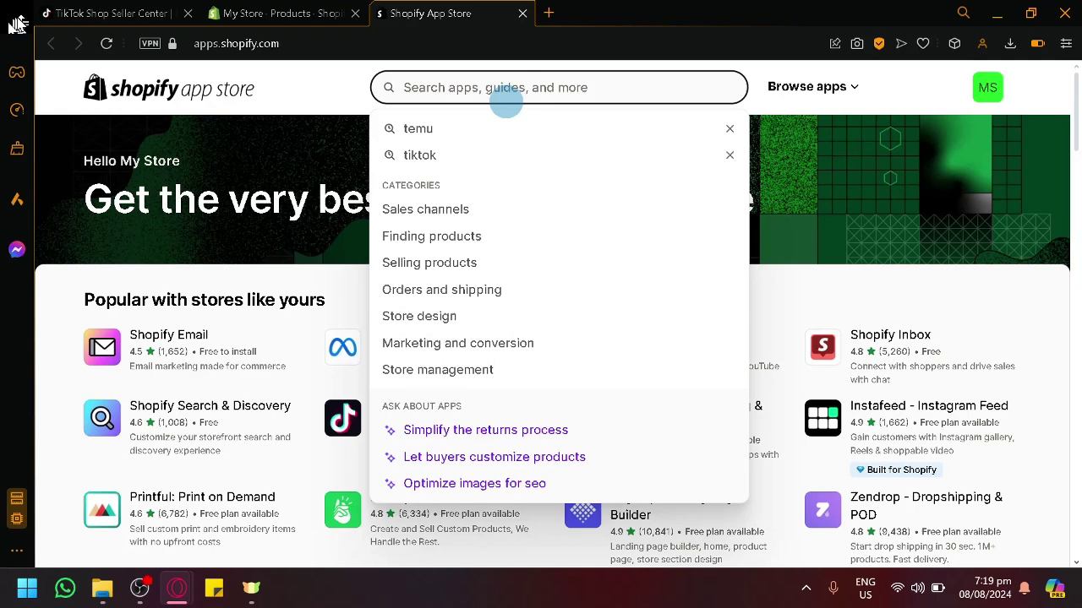
pyautogui.click(451, 161)
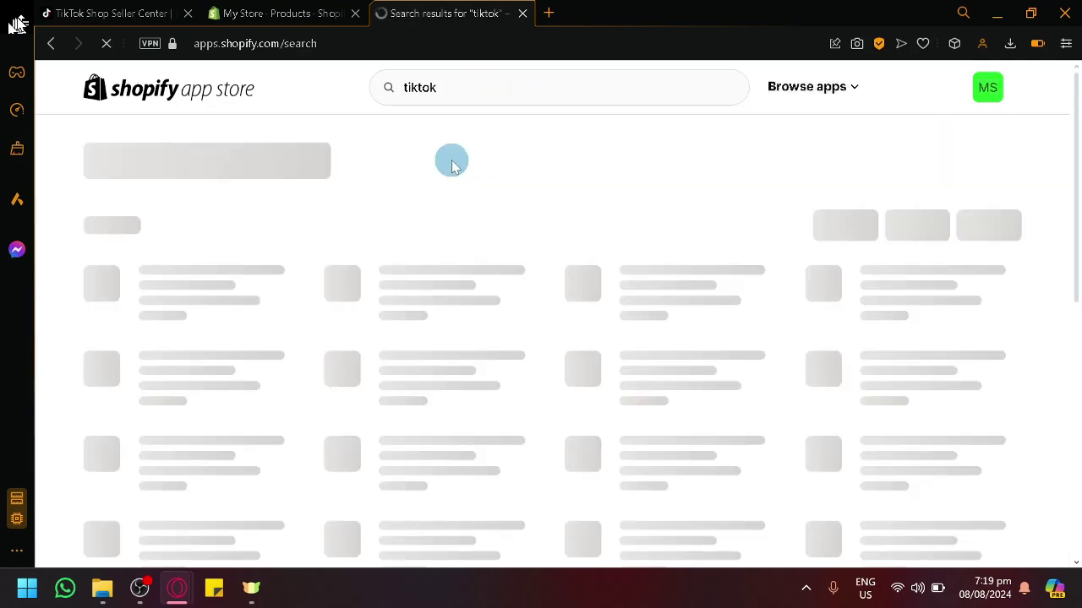
# - Open the QuickSync for Tiktok Shop listing from the search results
pyautogui.scroll(-6, 451, 165)
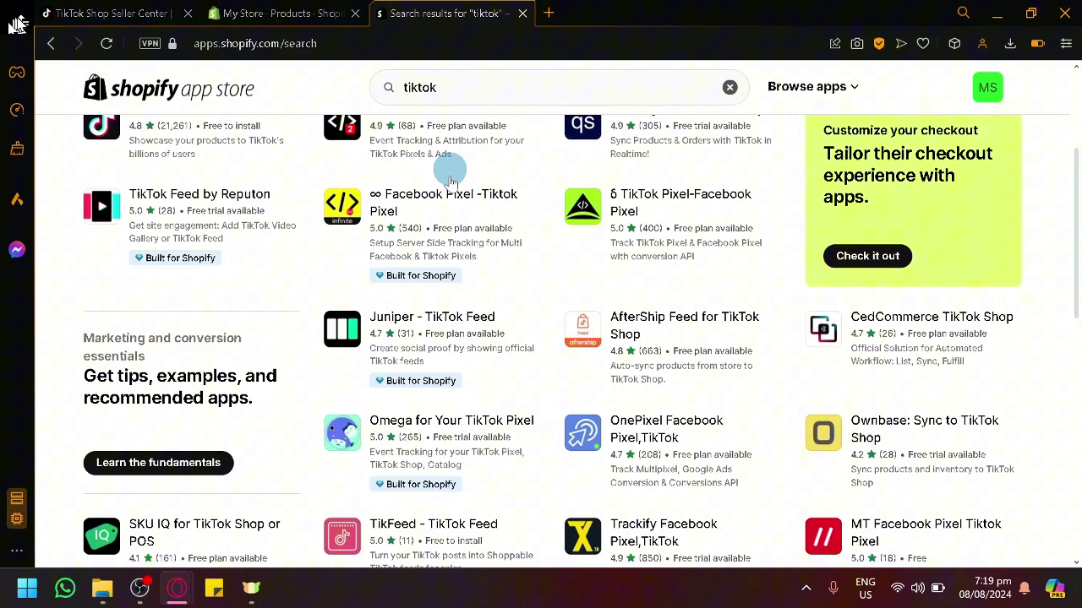
pyautogui.scroll(10, 434, 391)
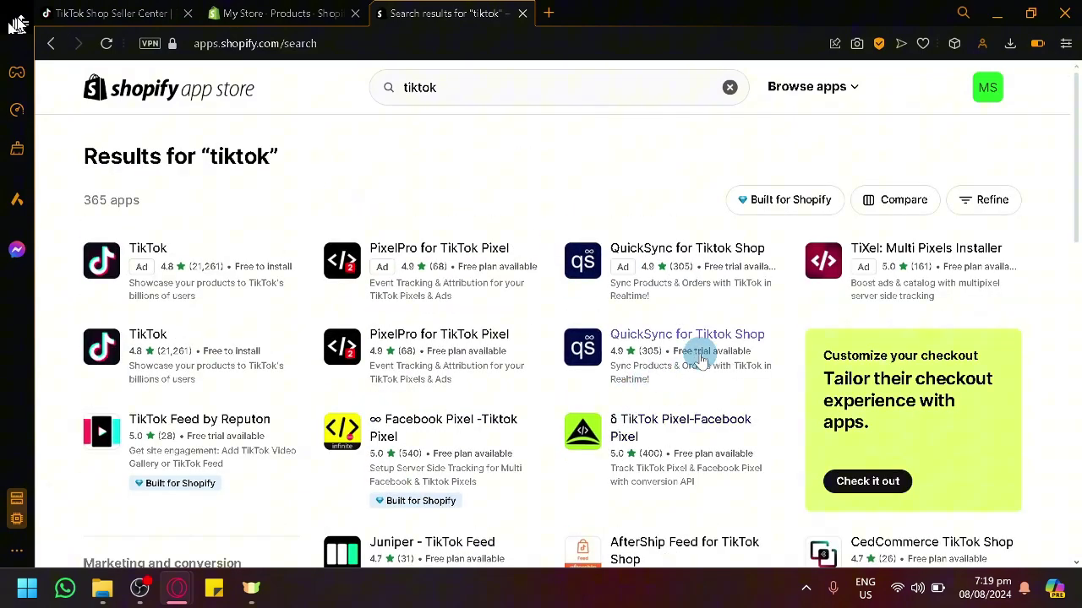
pyautogui.scroll(5, 700, 359)
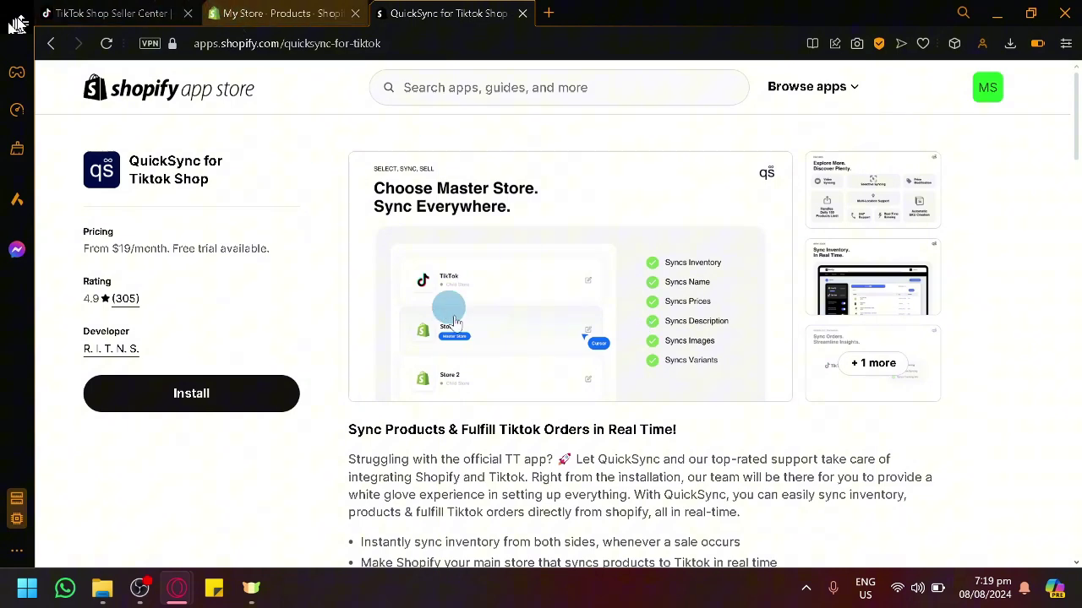
# - Examine the QuickSync listing's details, compare the prices and features of its Lite and Pro plans, and check the reviews
pyautogui.scroll(-13, 454, 335)
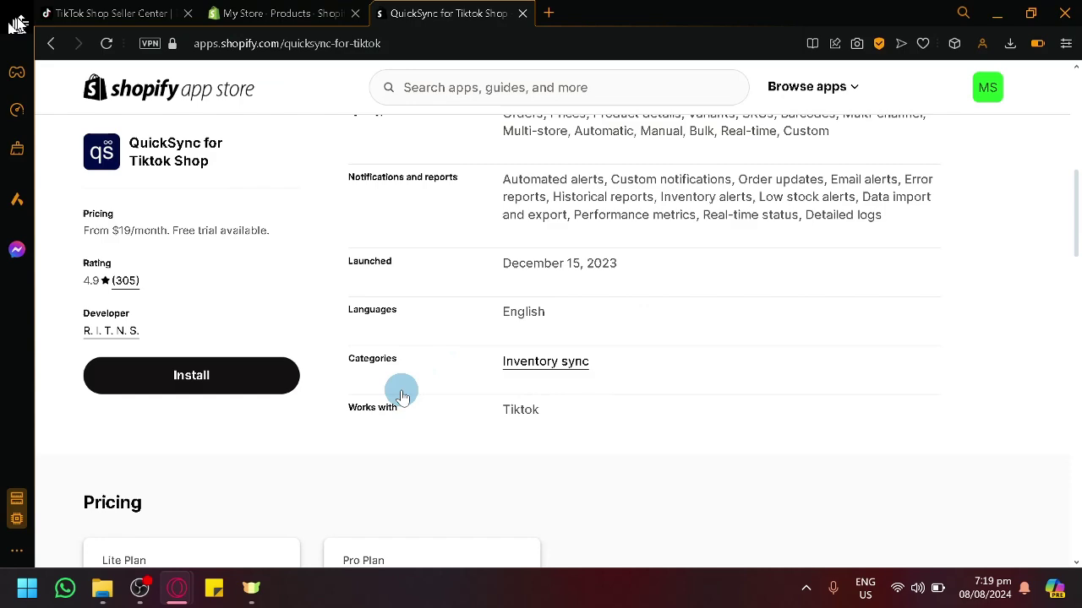
pyautogui.scroll(4, 394, 406)
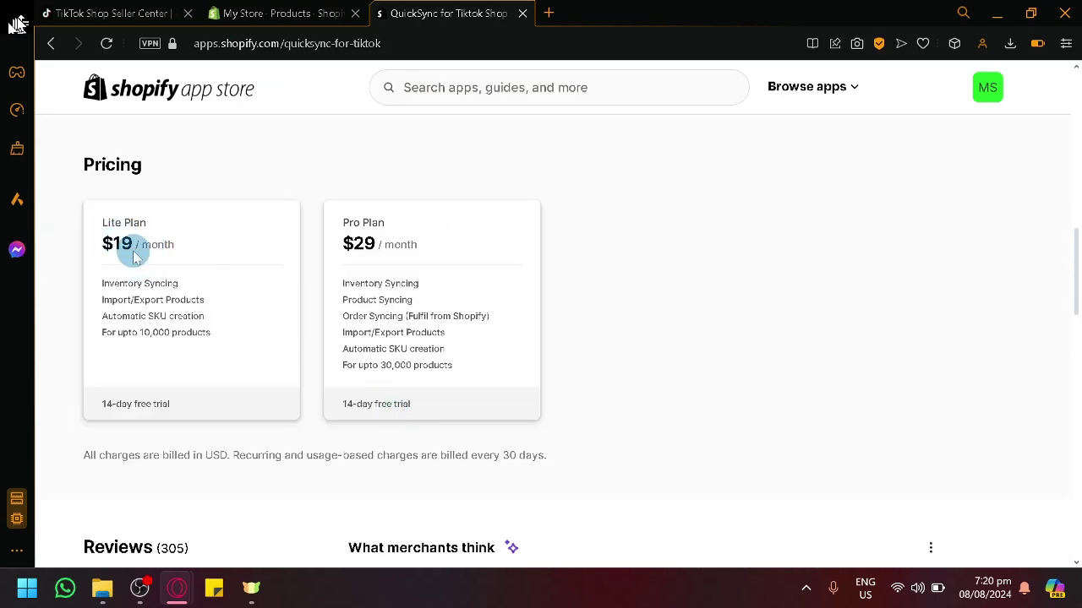
pyautogui.keyDown('ctrl'); pyautogui.scroll(2, 135, 253); pyautogui.keyUp('ctrl')
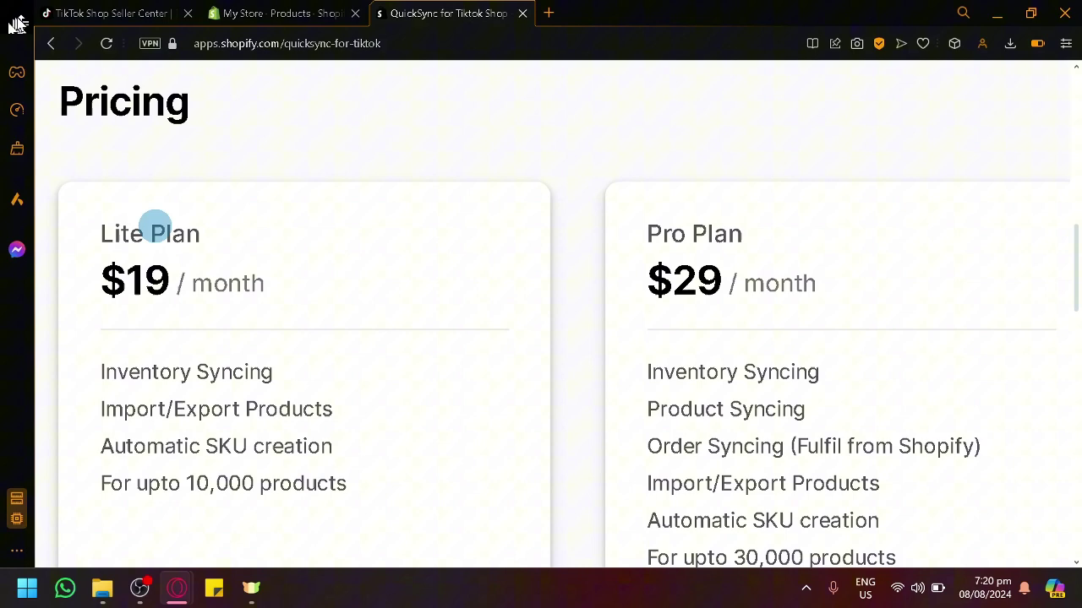
pyautogui.keyDown('ctrl'); pyautogui.scroll(2, 155, 228); pyautogui.keyUp('ctrl')
pyautogui.keyDown('ctrl'); pyautogui.scroll(3, 154, 227); pyautogui.keyUp('ctrl')
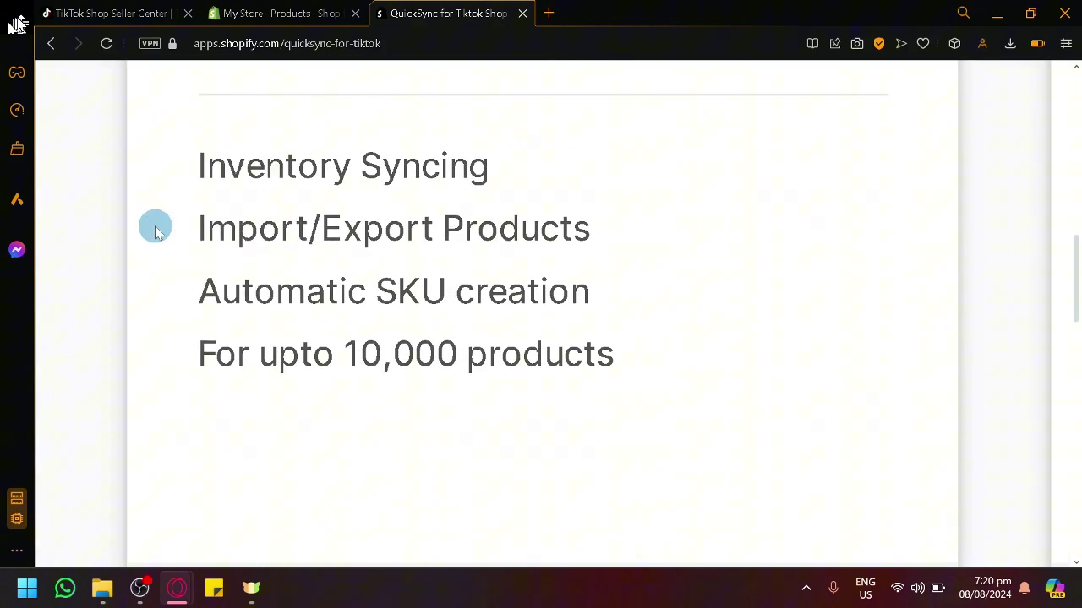
pyautogui.hscroll(7, 155, 229)
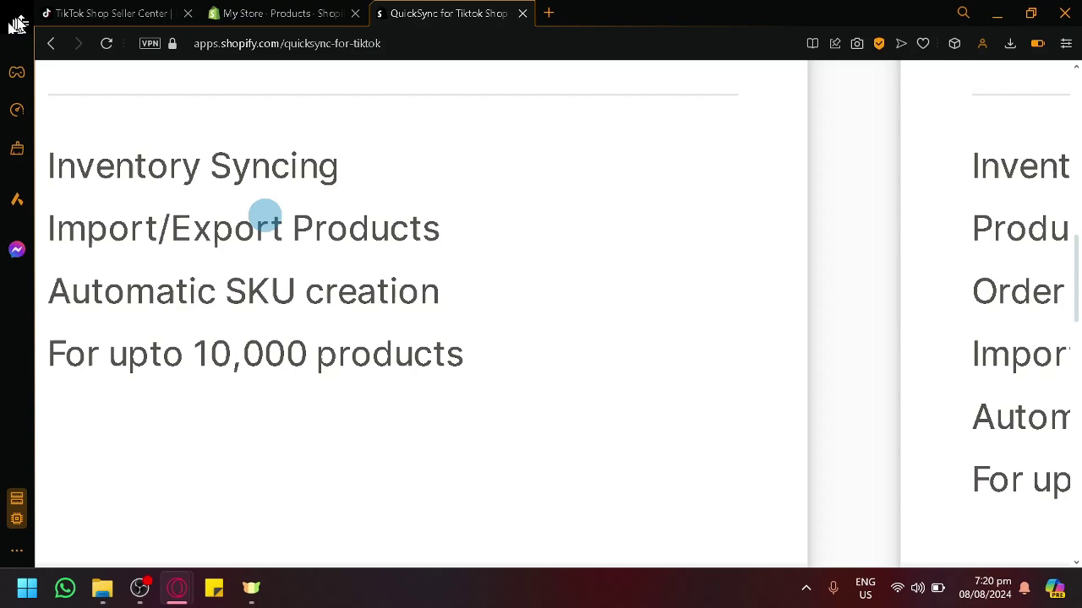
pyautogui.keyDown('ctrl'); pyautogui.scroll(-3, 621, 224); pyautogui.keyUp('ctrl')
pyautogui.scroll(3, 621, 224)
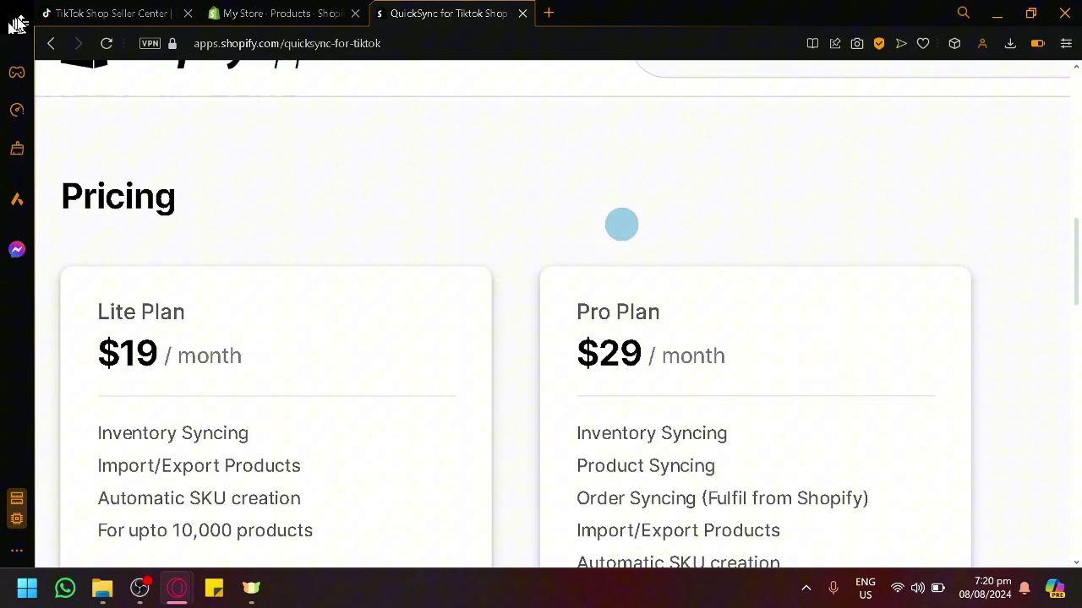
pyautogui.scroll(-1, 621, 224)
pyautogui.scroll(-1, 621, 224)
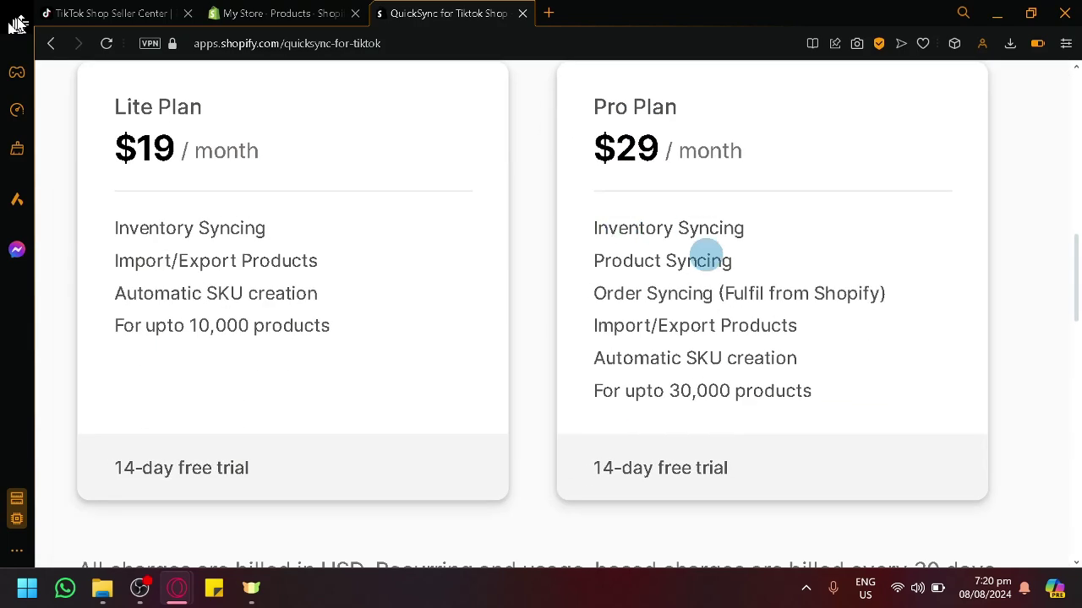
pyautogui.hscroll(3, 705, 255)
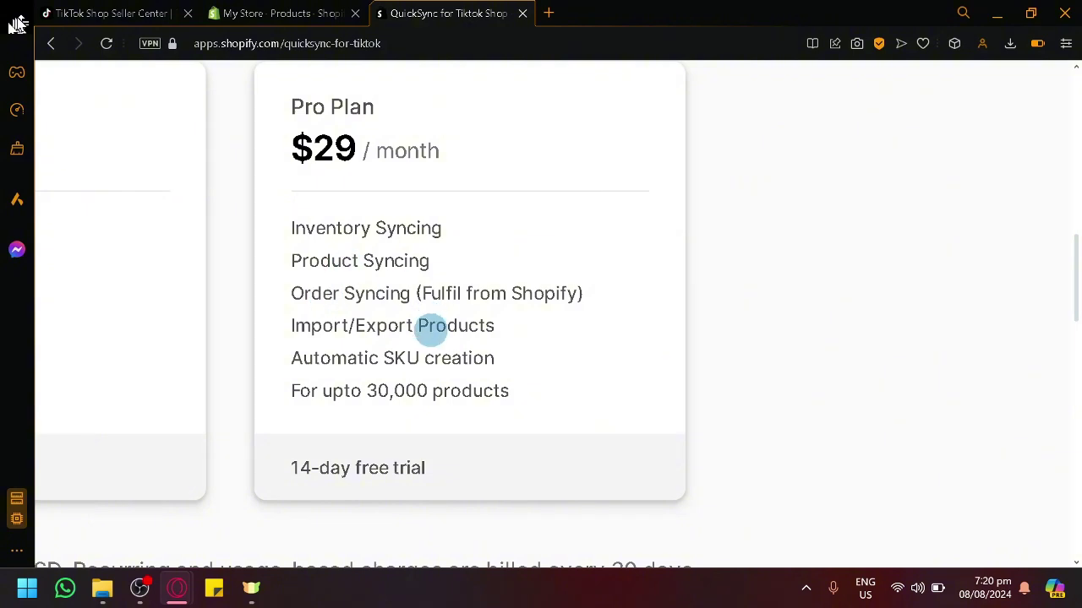
pyautogui.keyDown('ctrl'); pyautogui.scroll(-3, 430, 329); pyautogui.keyUp('ctrl')
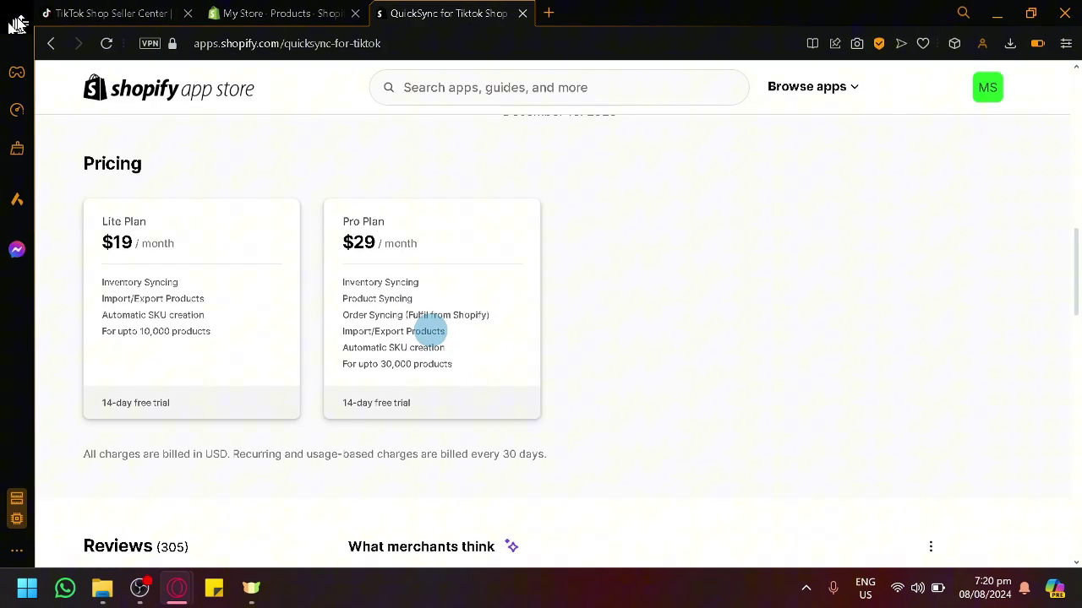
pyautogui.scroll(-2, 415, 296)
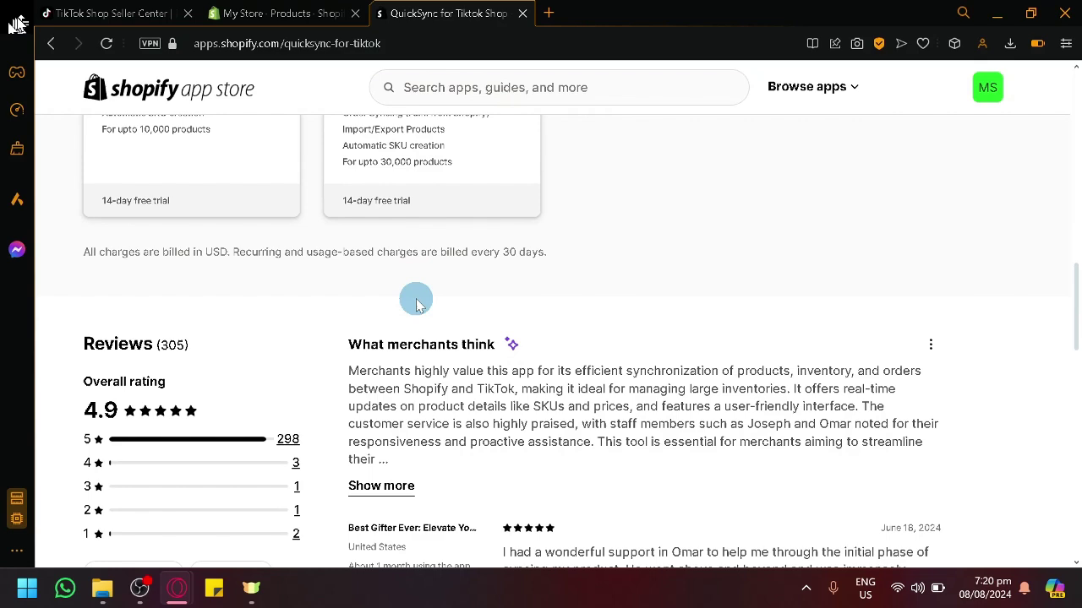
# - Review the QuickSync listing again, covering its Lite and Pro plan features, merchant reviews and syncing feature description
pyautogui.scroll(2, 415, 302)
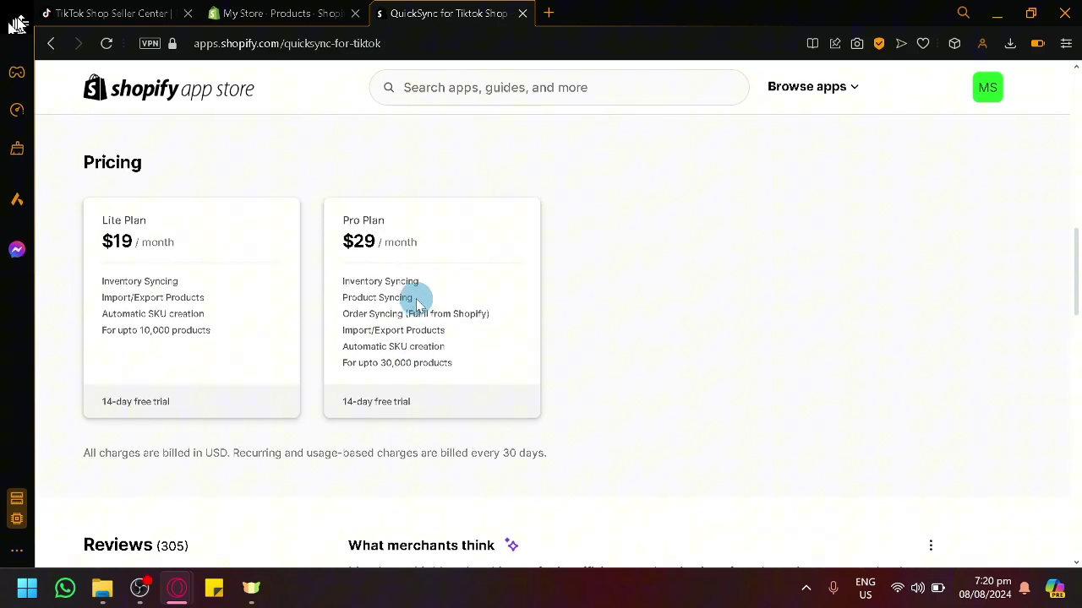
pyautogui.scroll(-3, 415, 300)
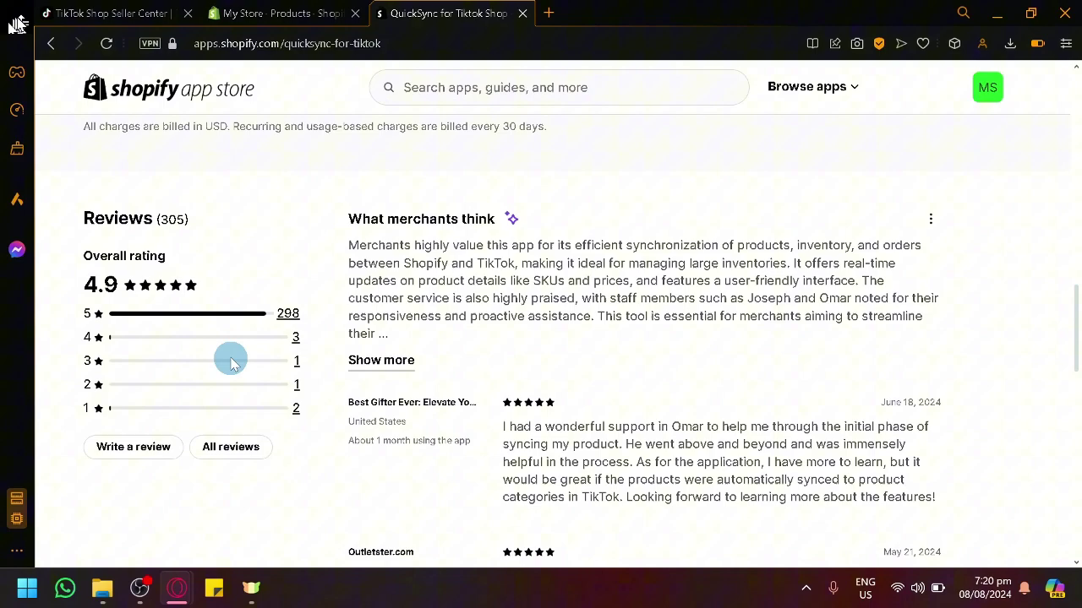
pyautogui.scroll(-2, 212, 314)
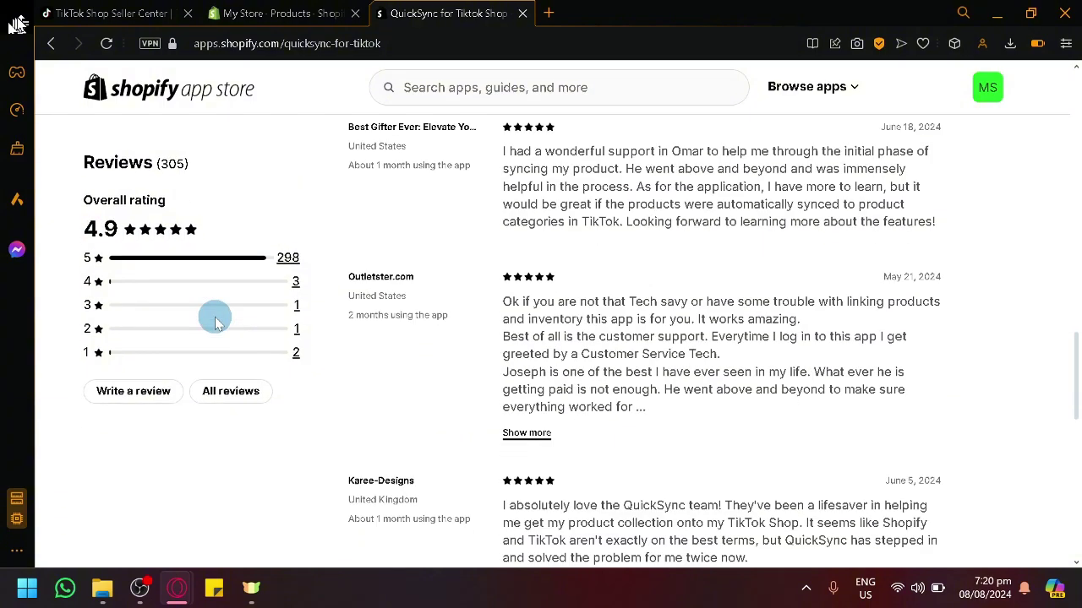
pyautogui.scroll(5, 214, 318)
pyautogui.scroll(10, 215, 317)
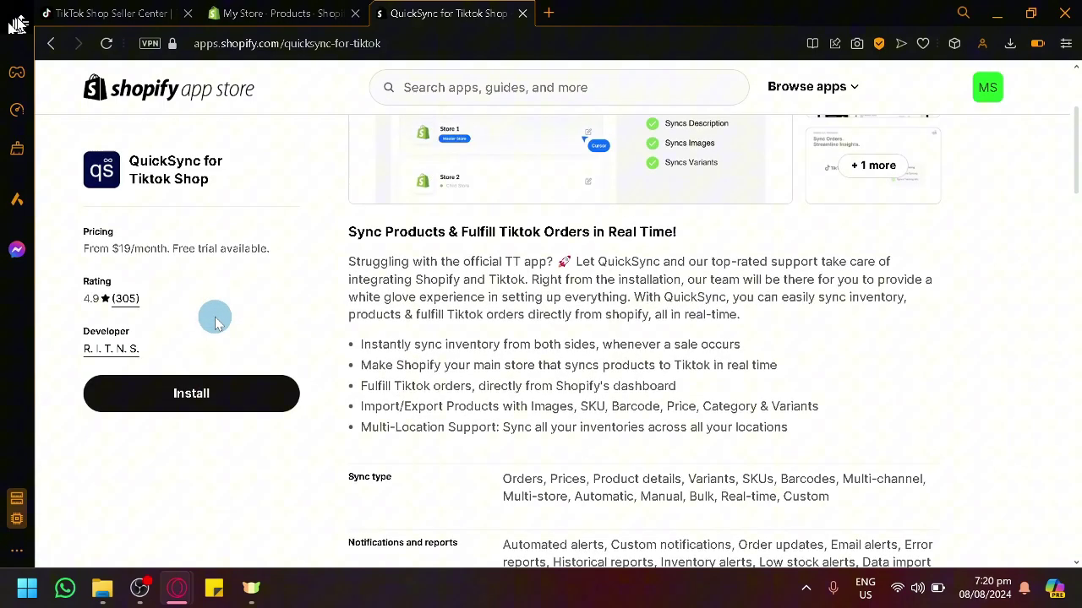
pyautogui.scroll(-1, 212, 313)
pyautogui.scroll(1, 735, 426)
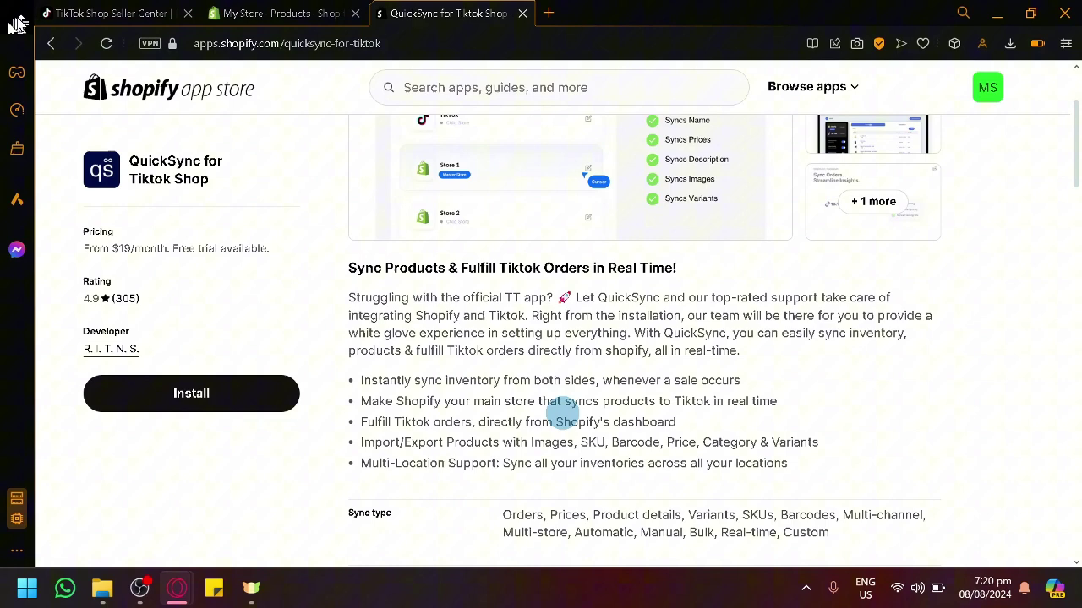
pyautogui.scroll(2, 574, 405)
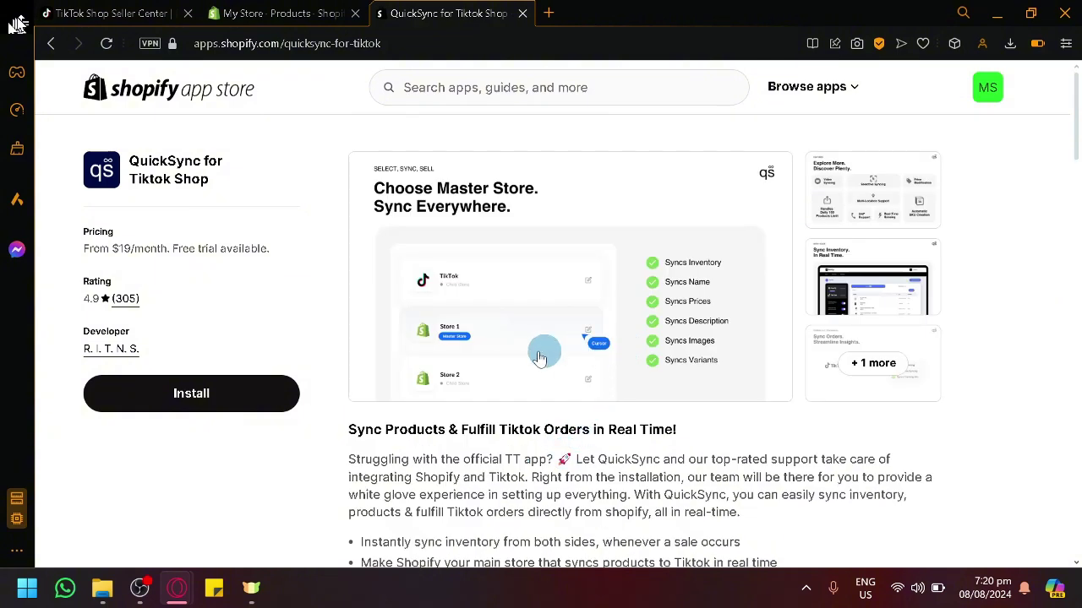
# - Dismiss the suggested apps dialog in the Shopify admin and return to the QuickSync listing
pyautogui.click(264, 13)
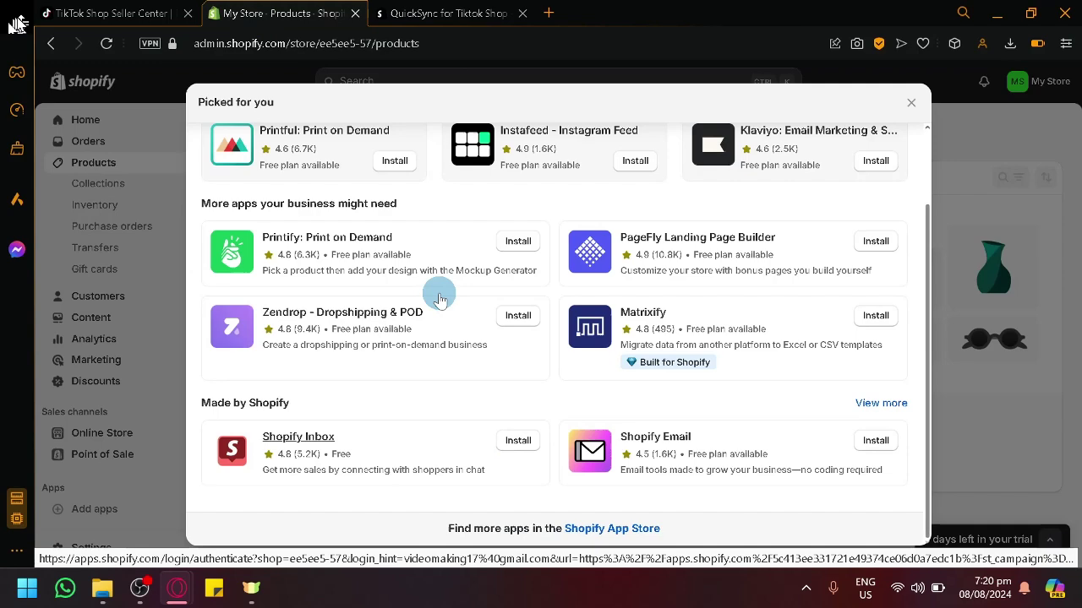
pyautogui.click(912, 102)
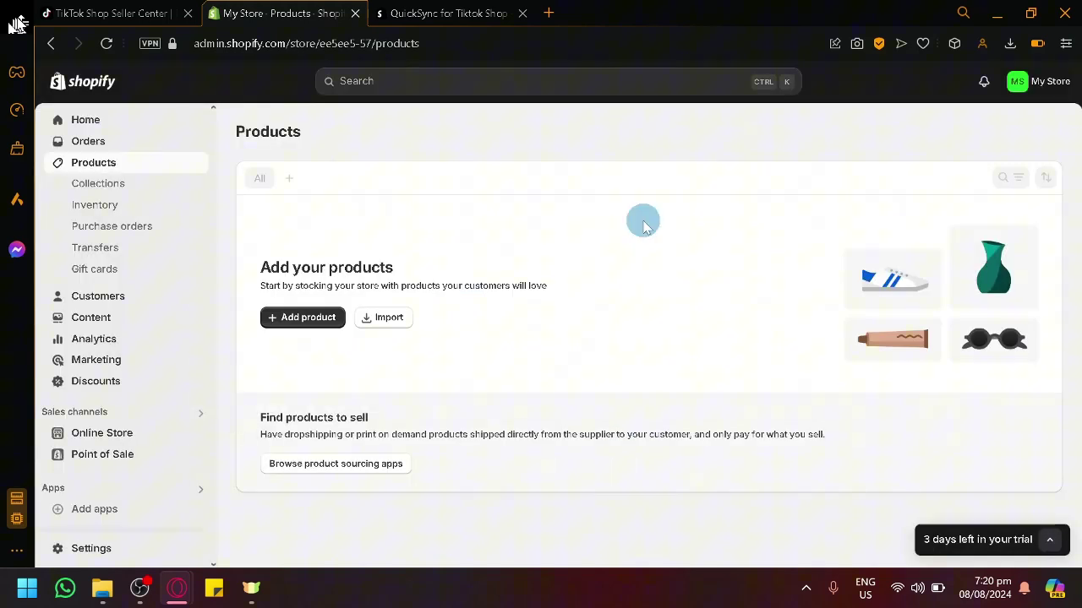
pyautogui.click(427, 10)
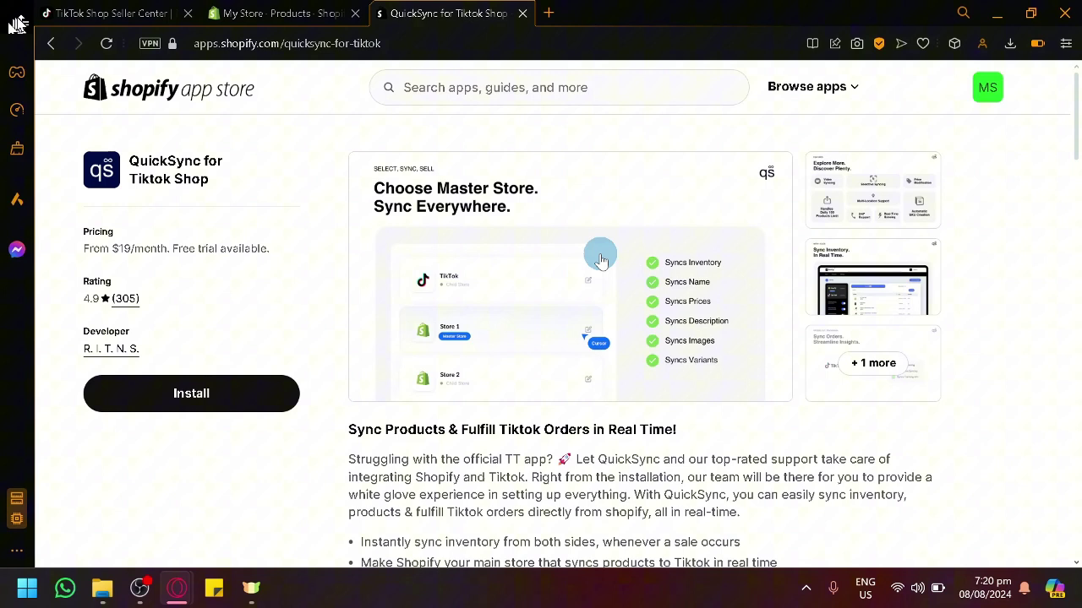
# - Look through the enlarged QuickSync listing images covering master store selection, features, inventory syncing and order syncing
pyautogui.click(601, 257)
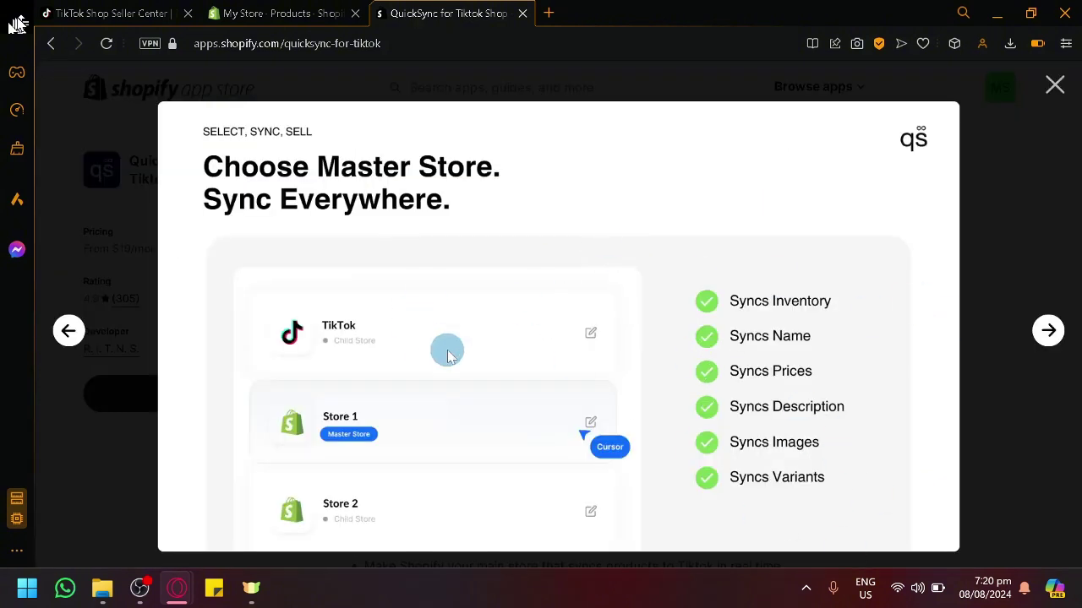
pyautogui.click(1047, 335)
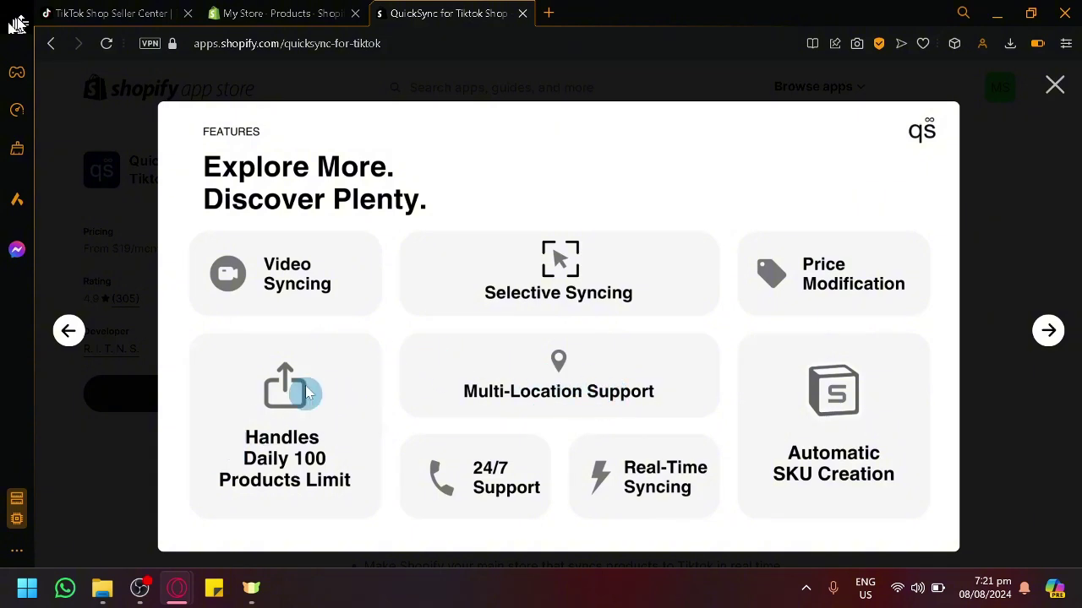
pyautogui.click(1046, 331)
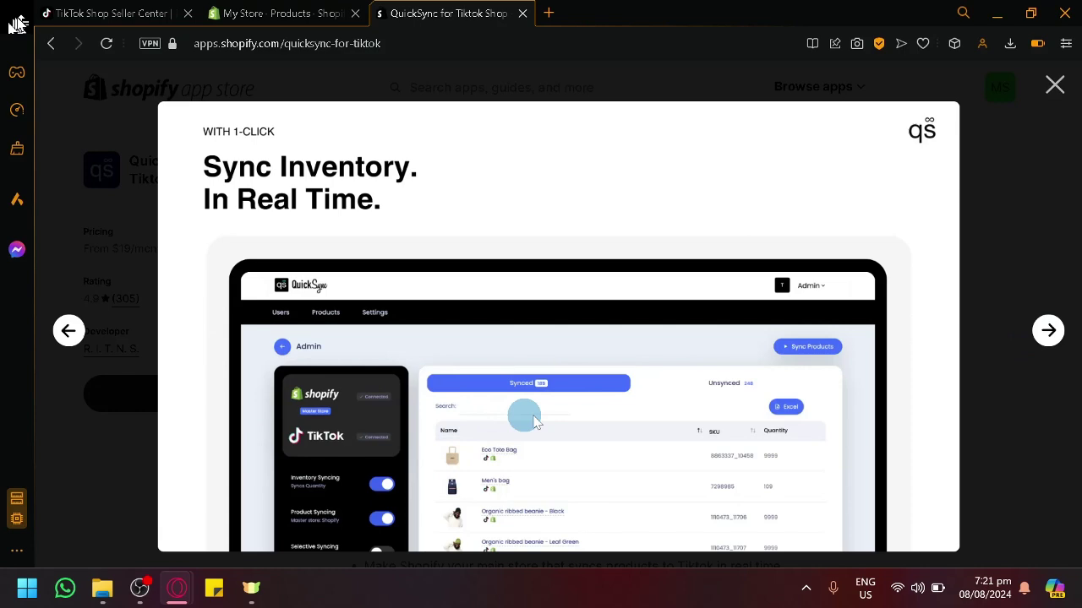
pyautogui.click(1049, 332)
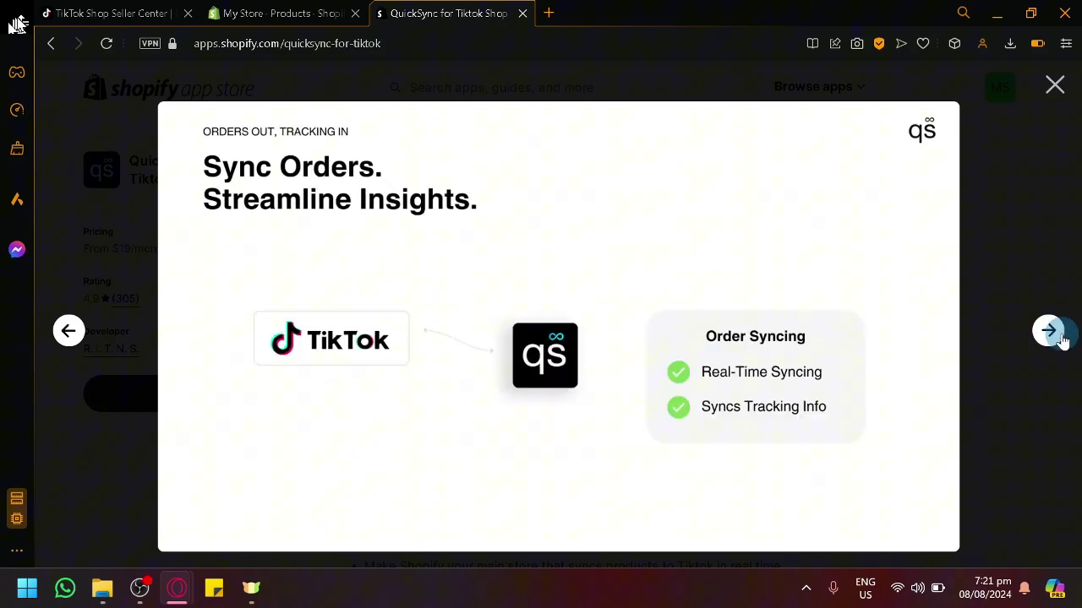
pyautogui.click(1061, 338)
pyautogui.click(1062, 338)
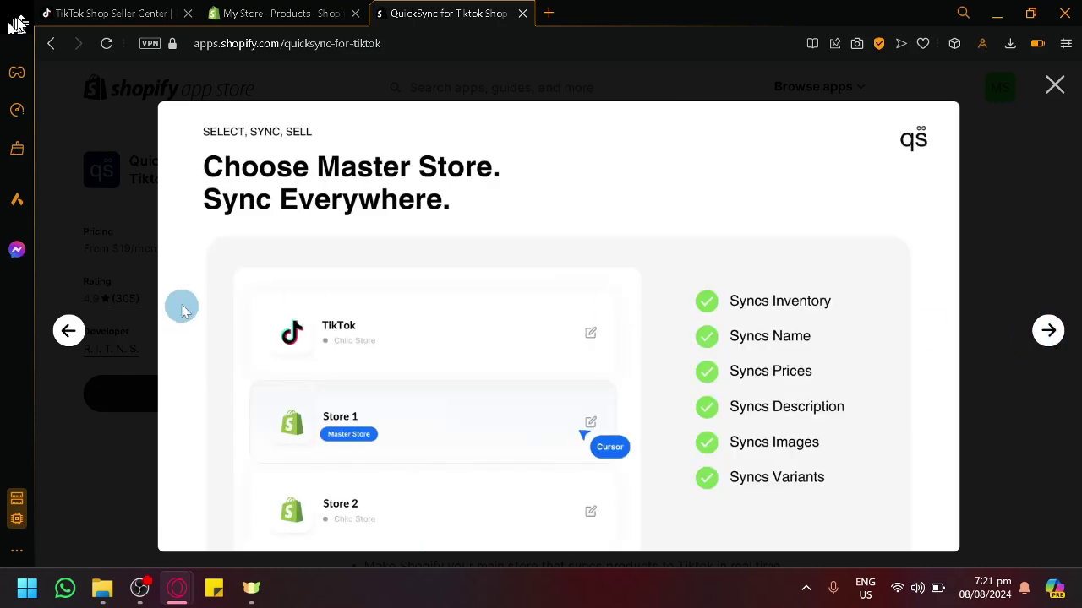
pyautogui.click(43, 342)
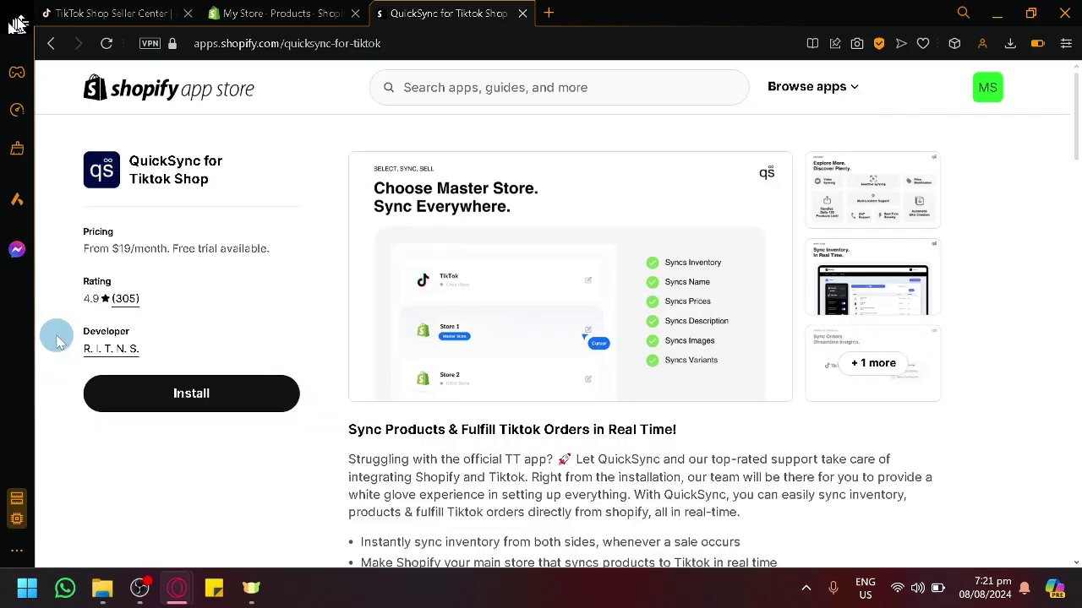
# - View the remaining QuickSync gallery image about Kubernetes performance, close the gallery and skim the listing details
pyautogui.click(874, 361)
pyautogui.click(1046, 330)
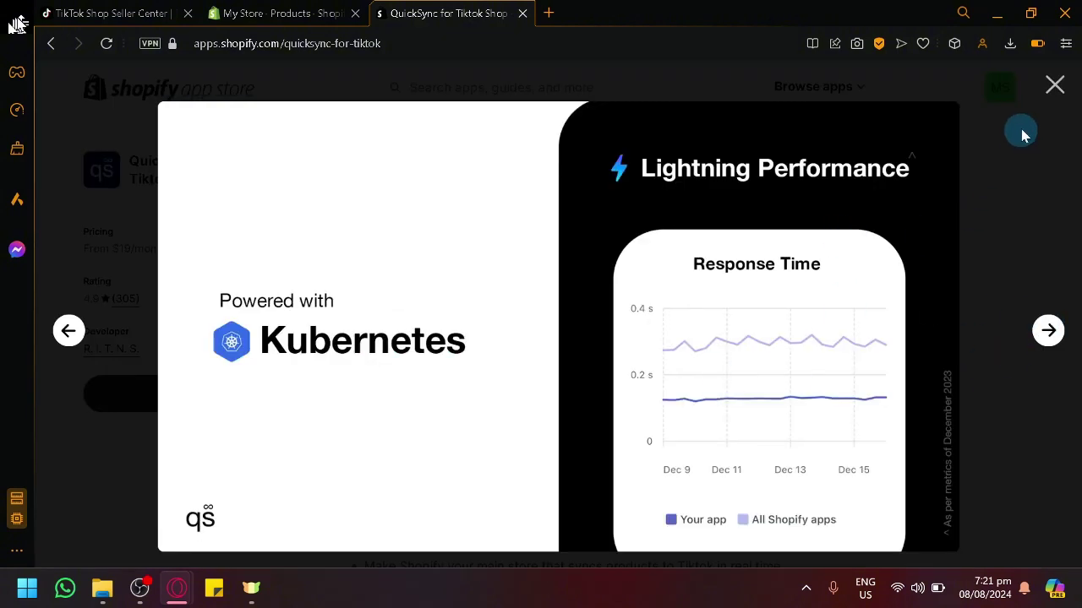
pyautogui.click(1053, 86)
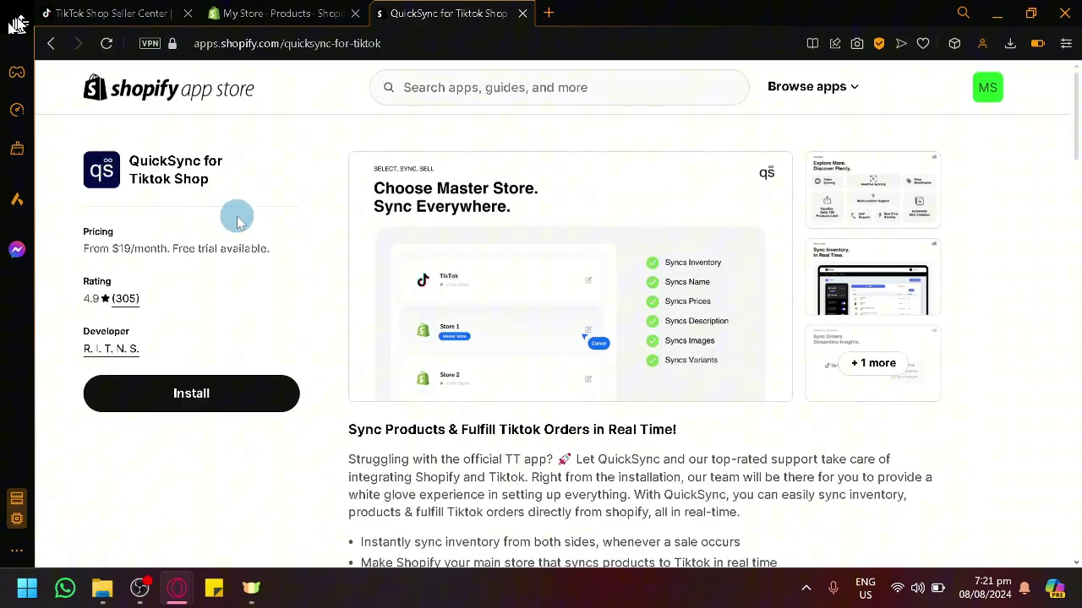
pyautogui.scroll(-10, 689, 350)
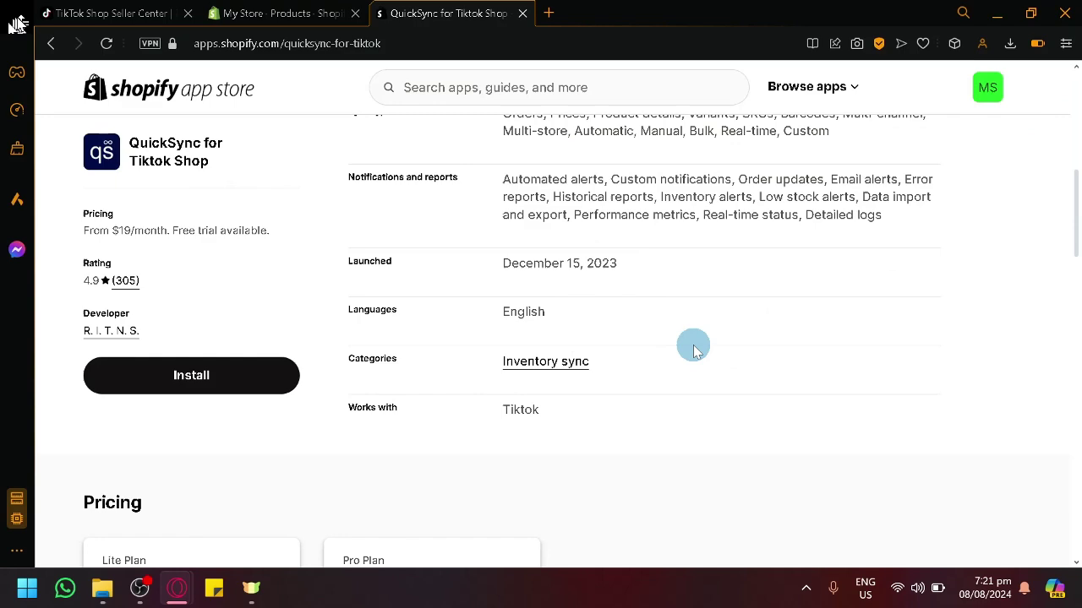
pyautogui.scroll(10, 692, 350)
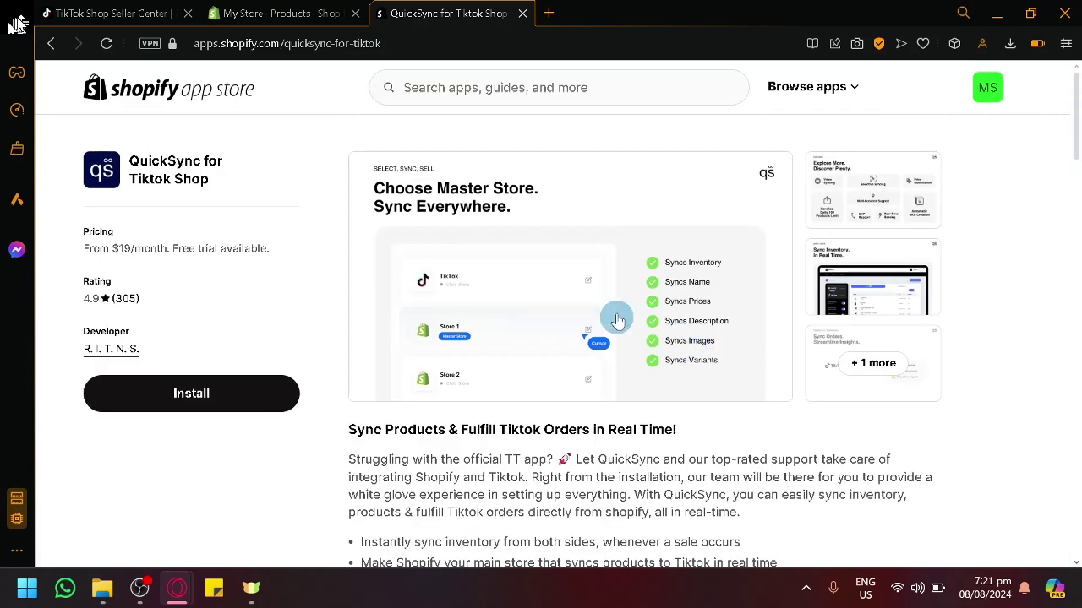
# - Switch to the Shopify store's Products page and open the form for adding a new product
pyautogui.click(231, 381)
pyautogui.click(287, 10)
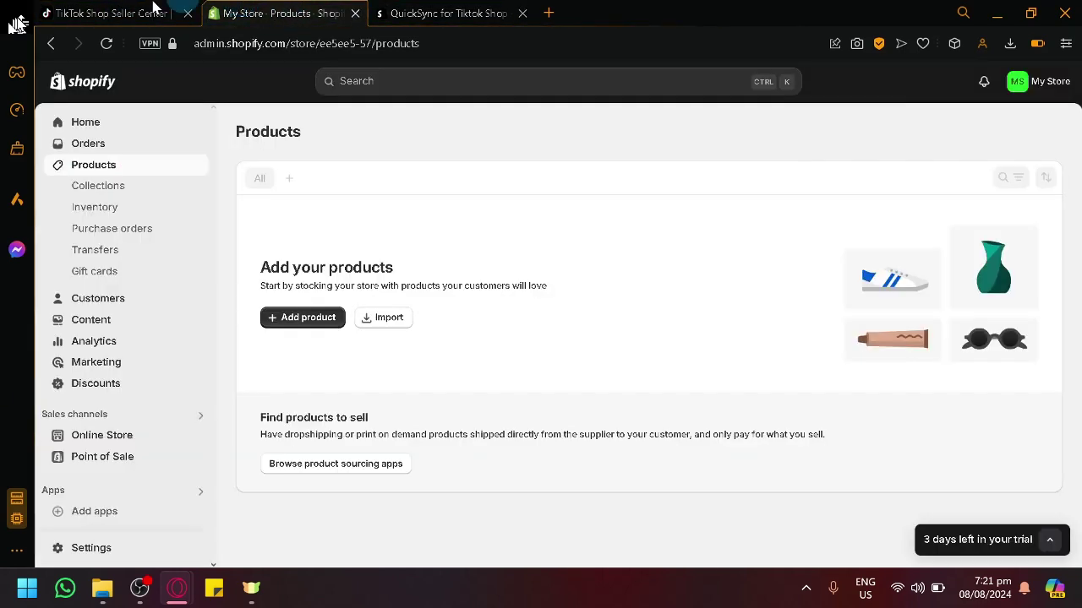
pyautogui.click(118, 12)
pyautogui.click(207, 10)
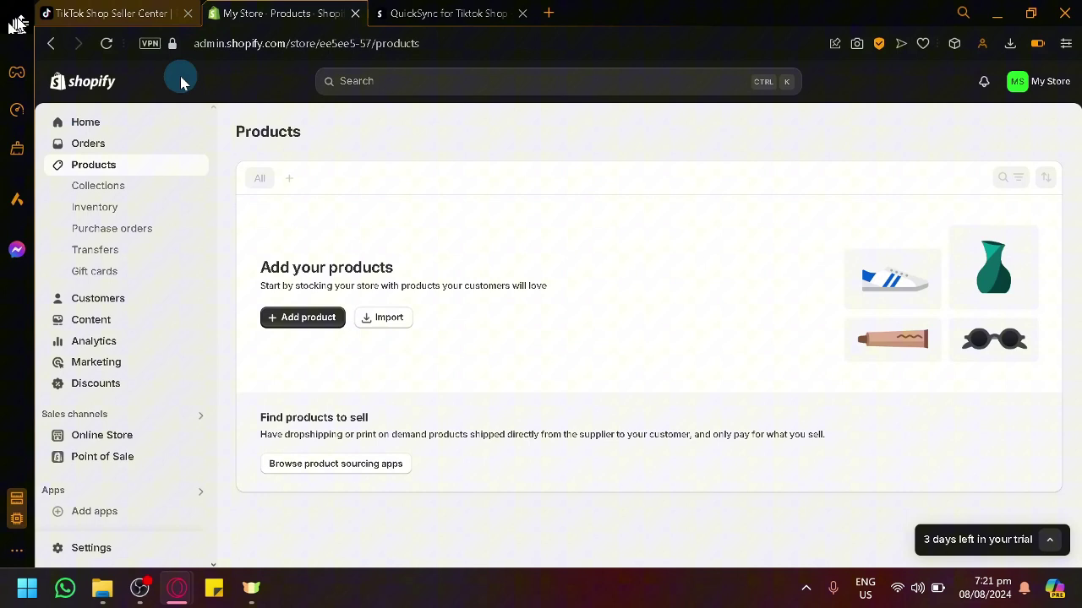
pyautogui.click(175, 195)
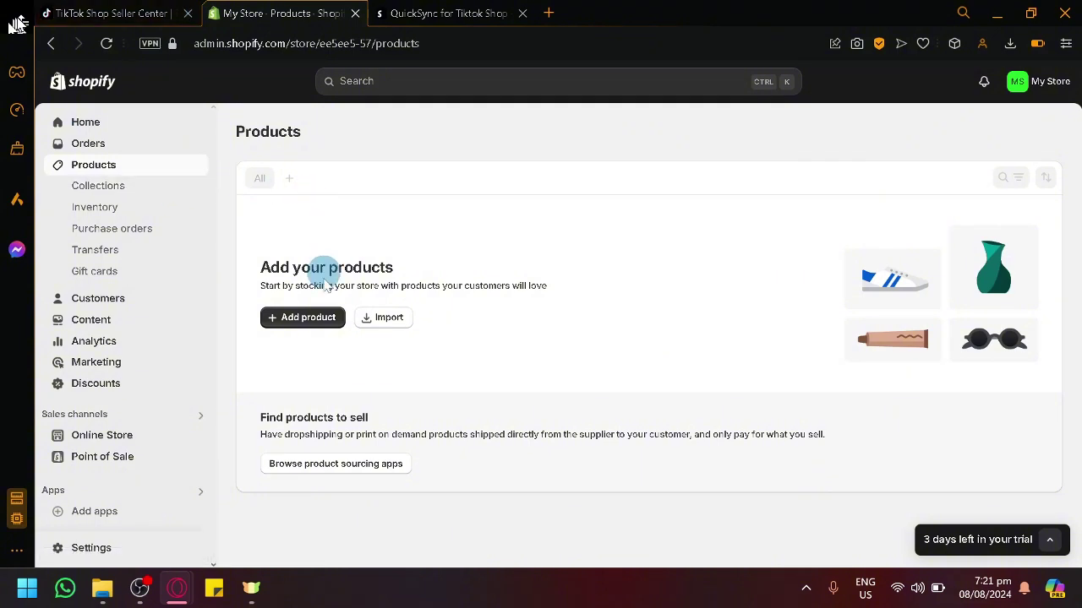
pyautogui.click(338, 326)
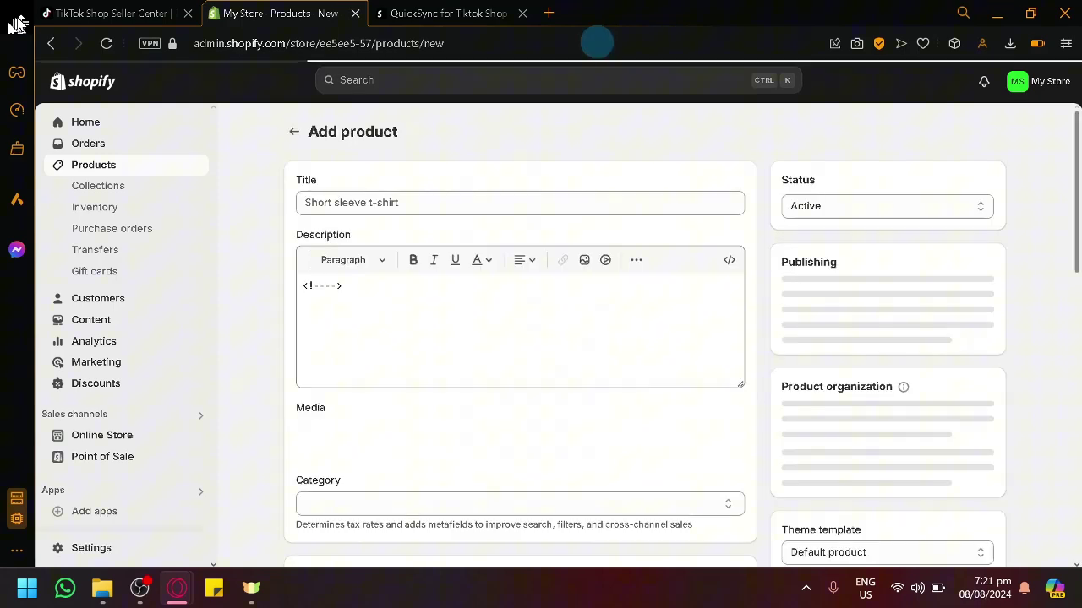
# - Return to the Shopify App Store and search it for dsers
pyautogui.click(503, 11)
pyautogui.click(455, 87)
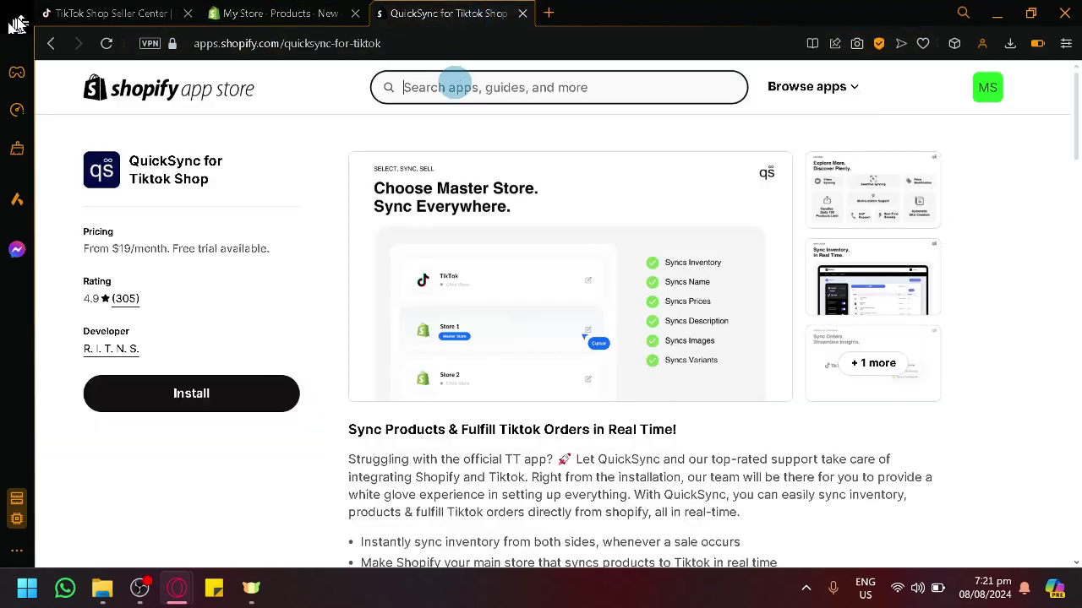
pyautogui.write('dsers')
pyautogui.press('Return')
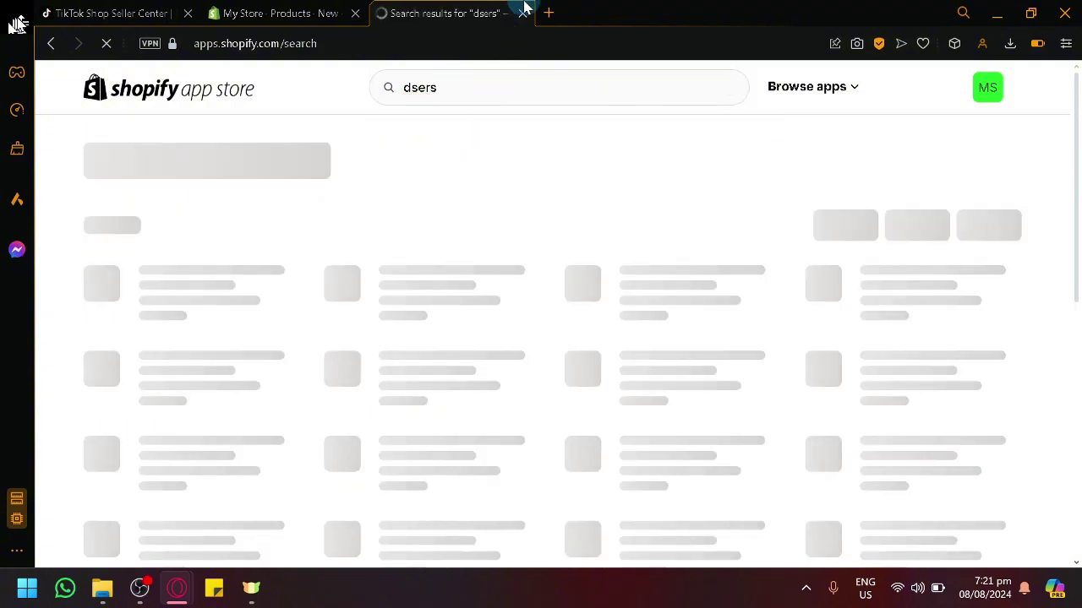
# - Search the web for aliexpress in a new browser tab and open the AliExpress website from the results
pyautogui.click(547, 12)
pyautogui.write('aliex')
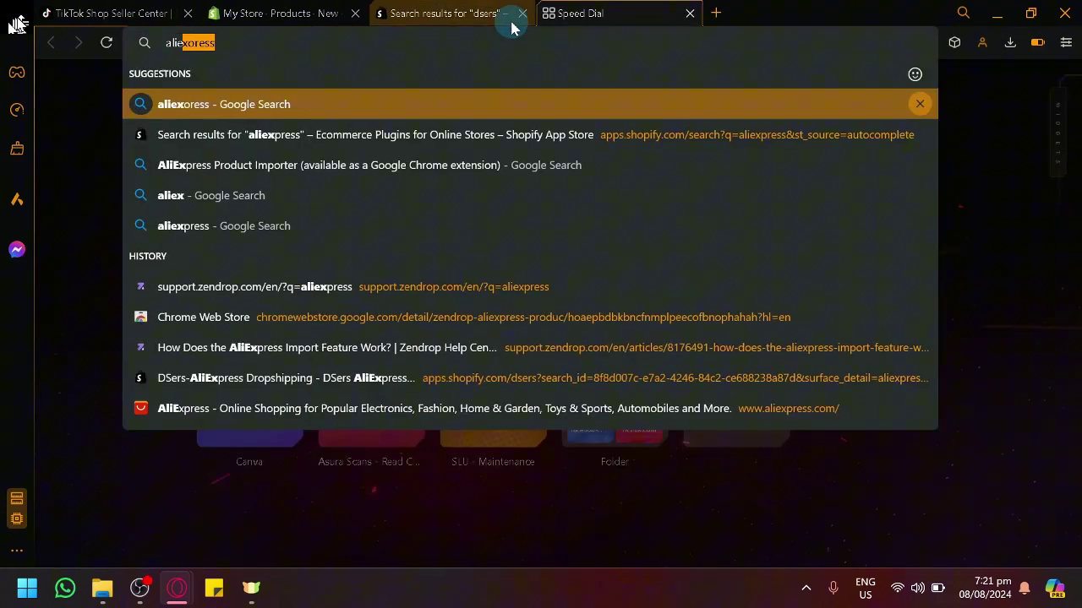
pyautogui.write('press')
pyautogui.press('Return')
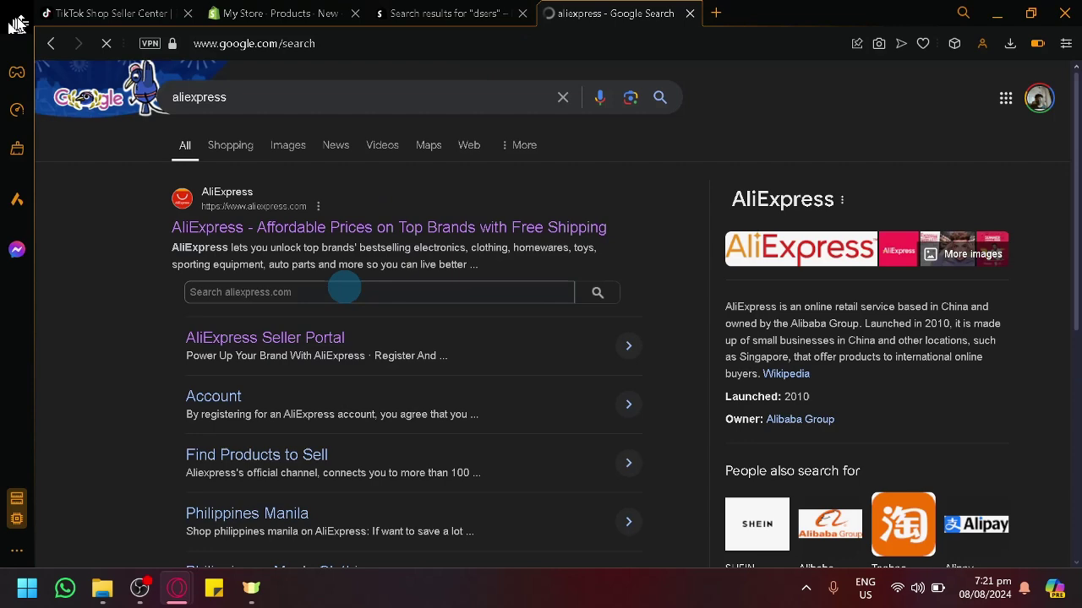
pyautogui.click(365, 225)
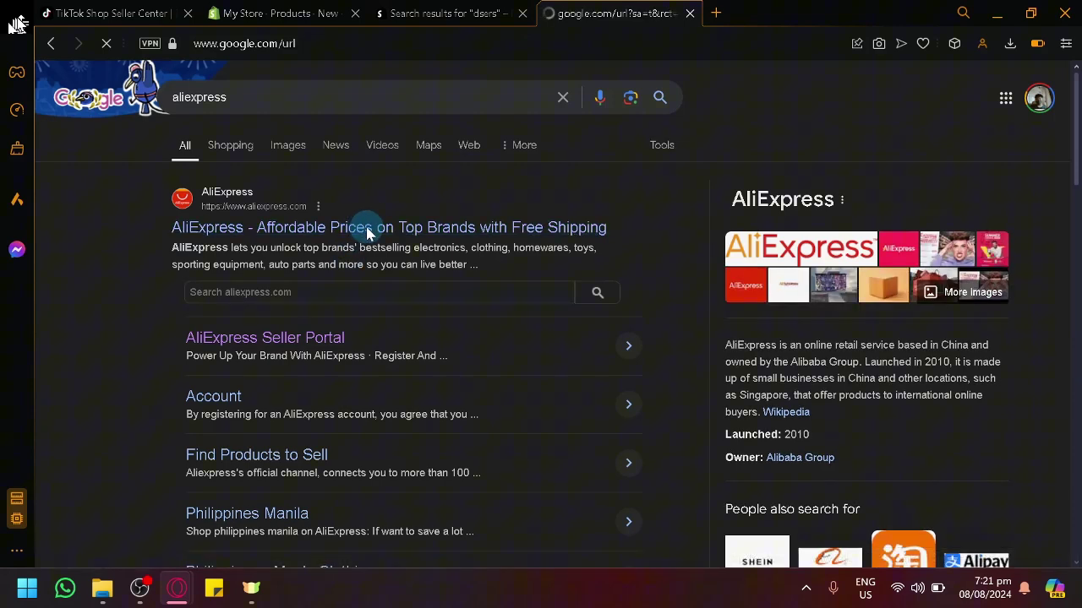
# - Browse the recommended products on AliExpress and glance at the TikTok Shop Seller Center homepage
pyautogui.click(157, 8)
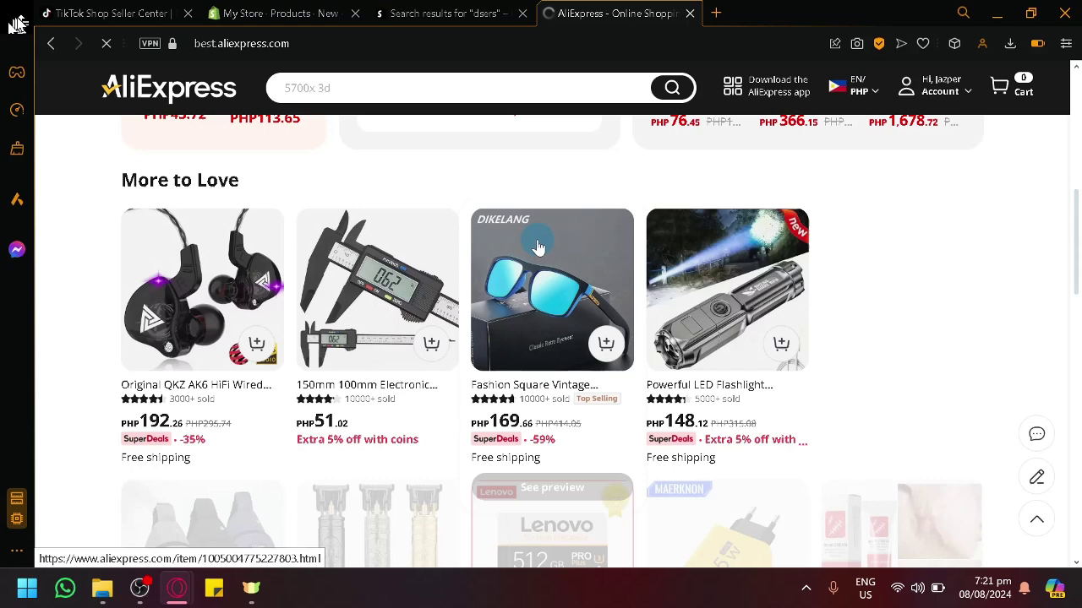
pyautogui.scroll(-1, 541, 287)
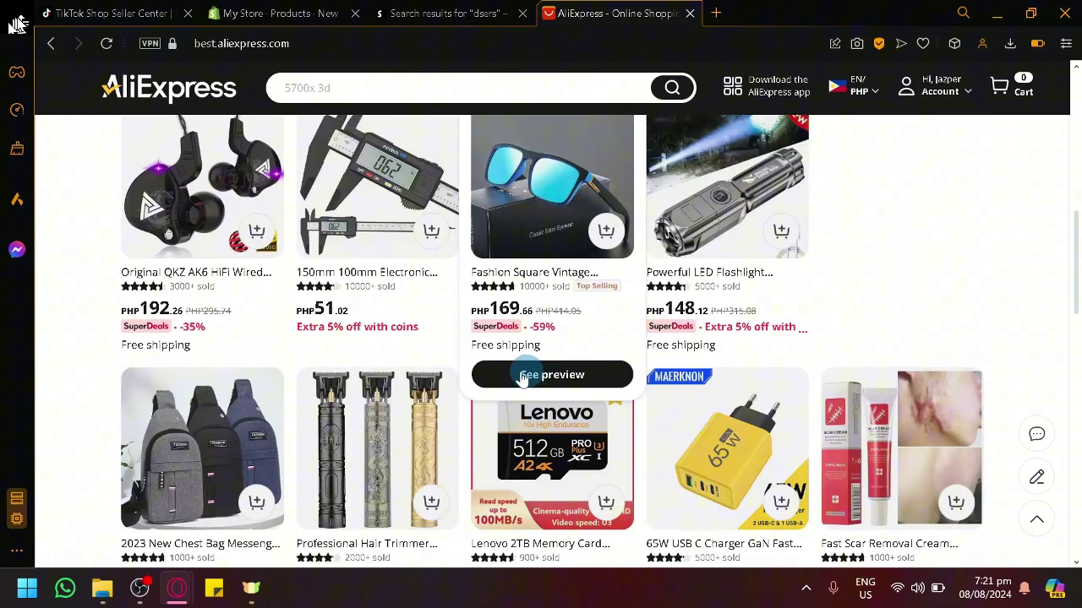
pyautogui.hotkey('ctrl', 'Tab')
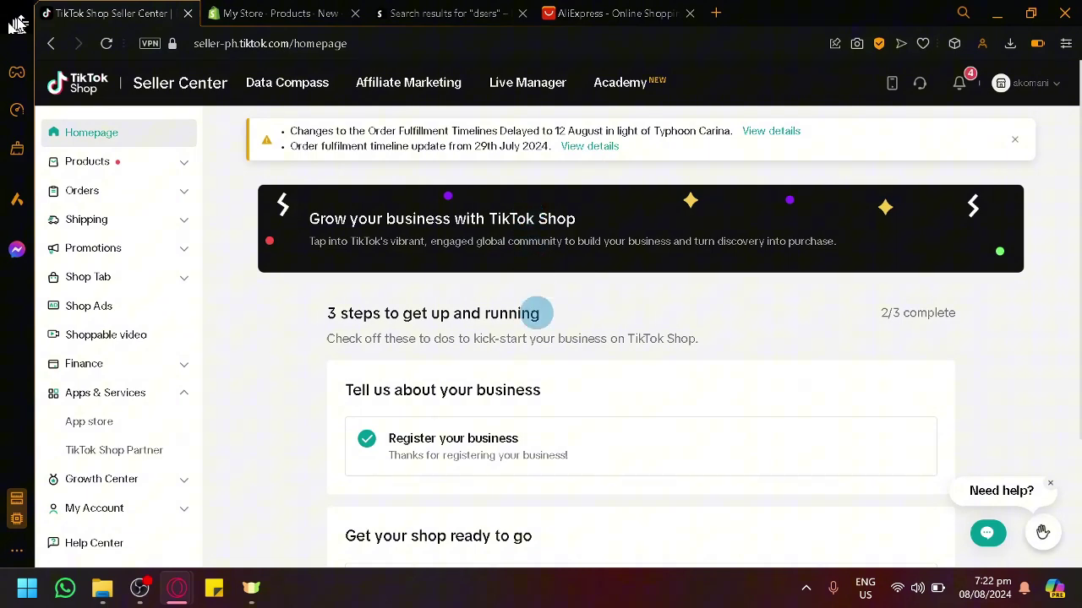
pyautogui.click(594, 14)
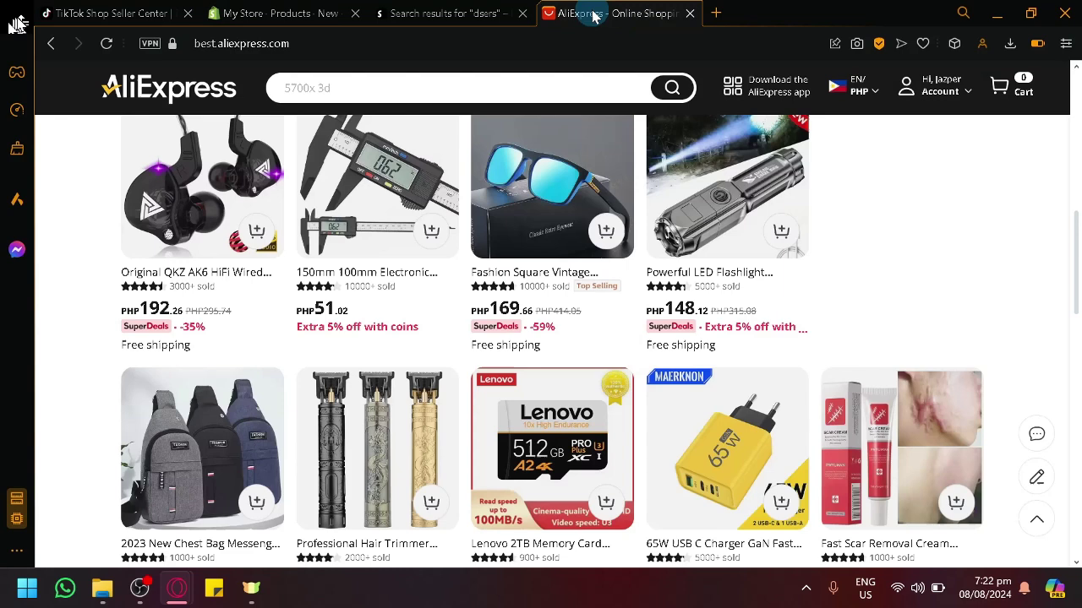
# - Return to the dsers results in the Shopify App Store and open the DSers-AliExpress Dropshipping listing
pyautogui.moveTo(589, 265)
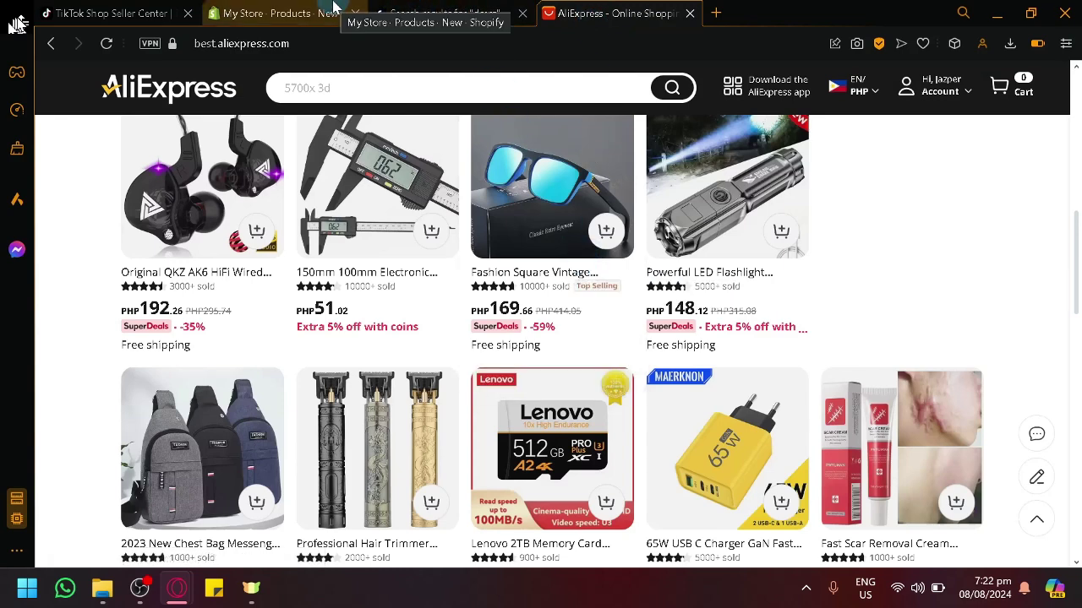
pyautogui.click(448, 13)
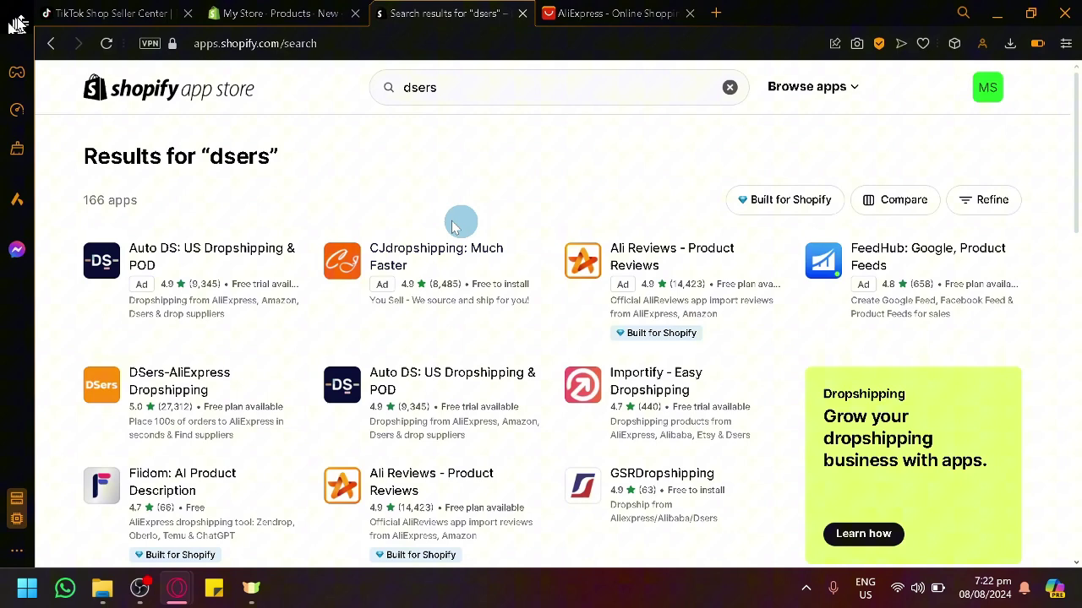
pyautogui.click(142, 385)
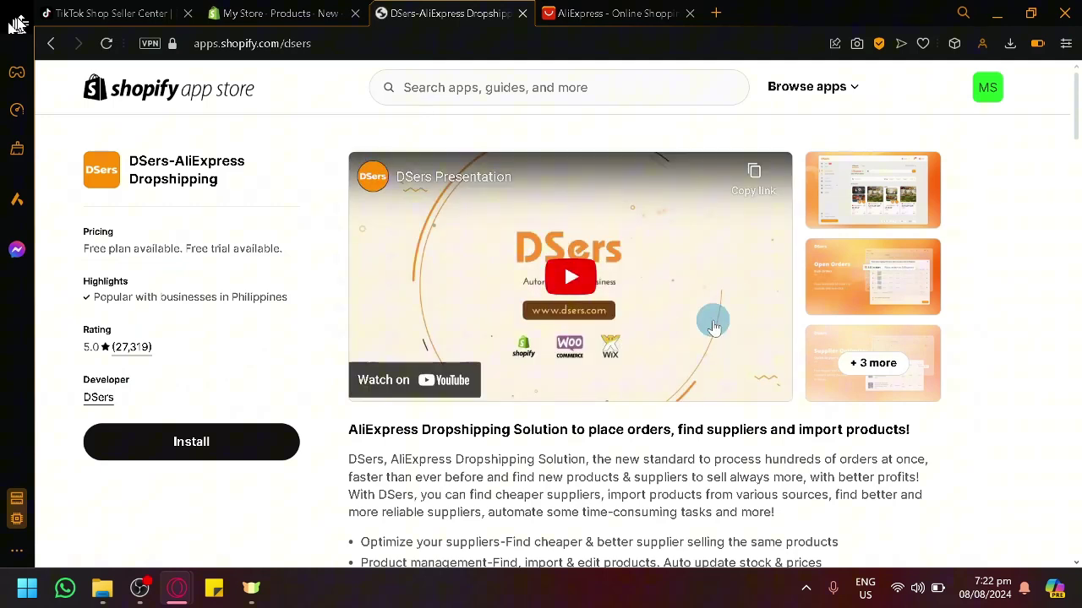
# - Switch to the Shopify admin and review the empty Add product form, from title and description through pricing, shipping and variants
pyautogui.click(292, 13)
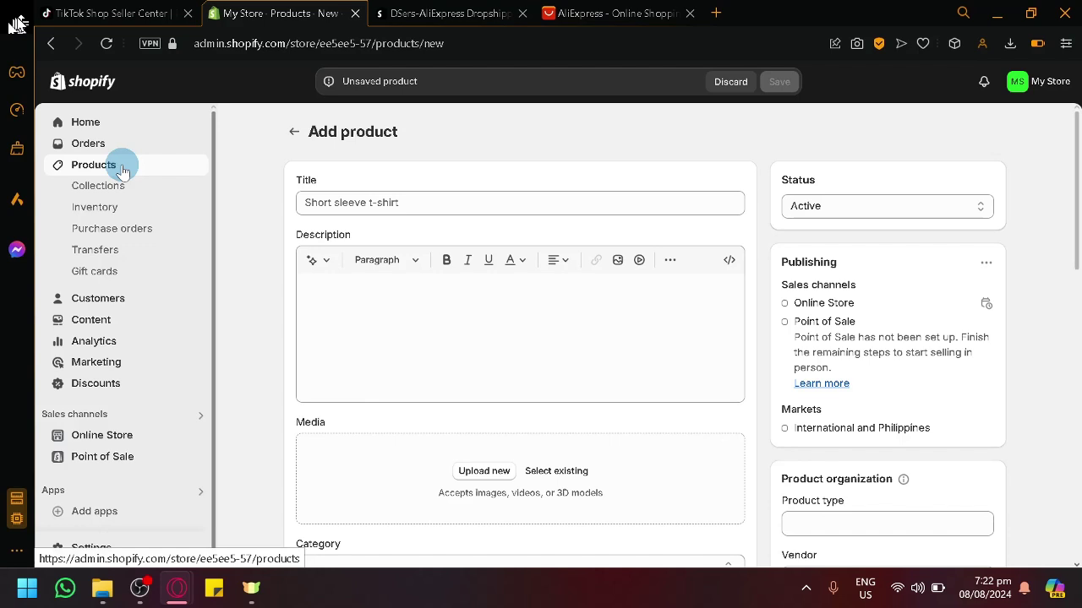
pyautogui.click(139, 13)
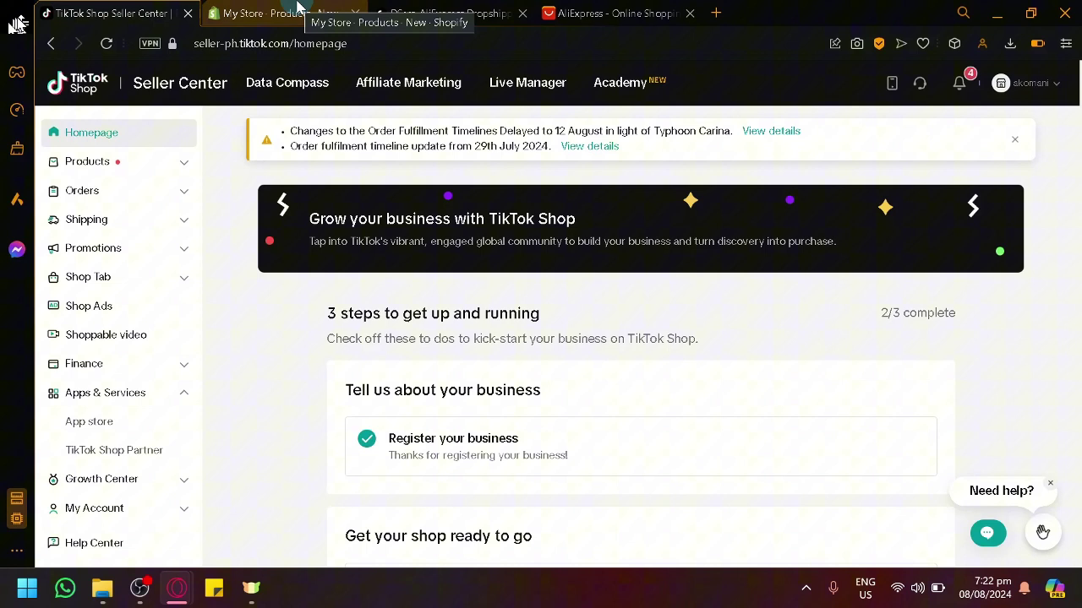
pyautogui.click(298, 10)
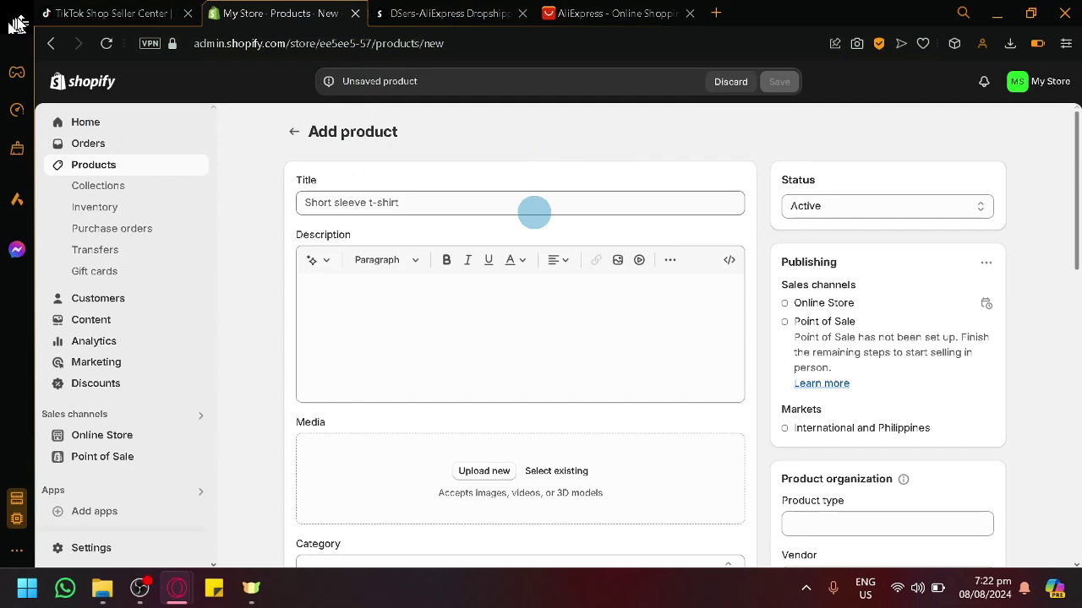
pyautogui.click(553, 203)
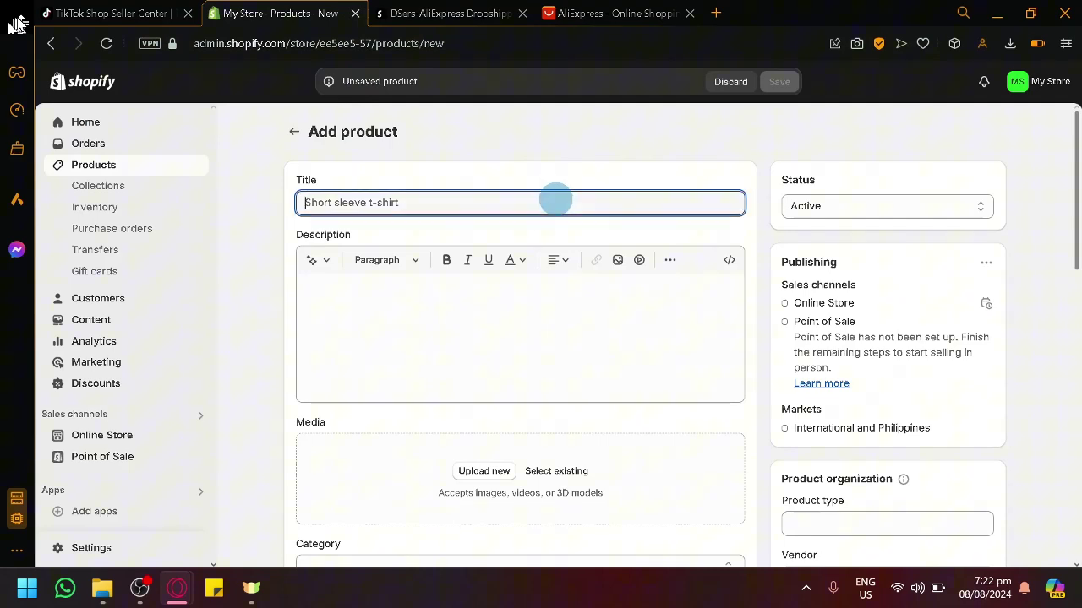
pyautogui.click(470, 324)
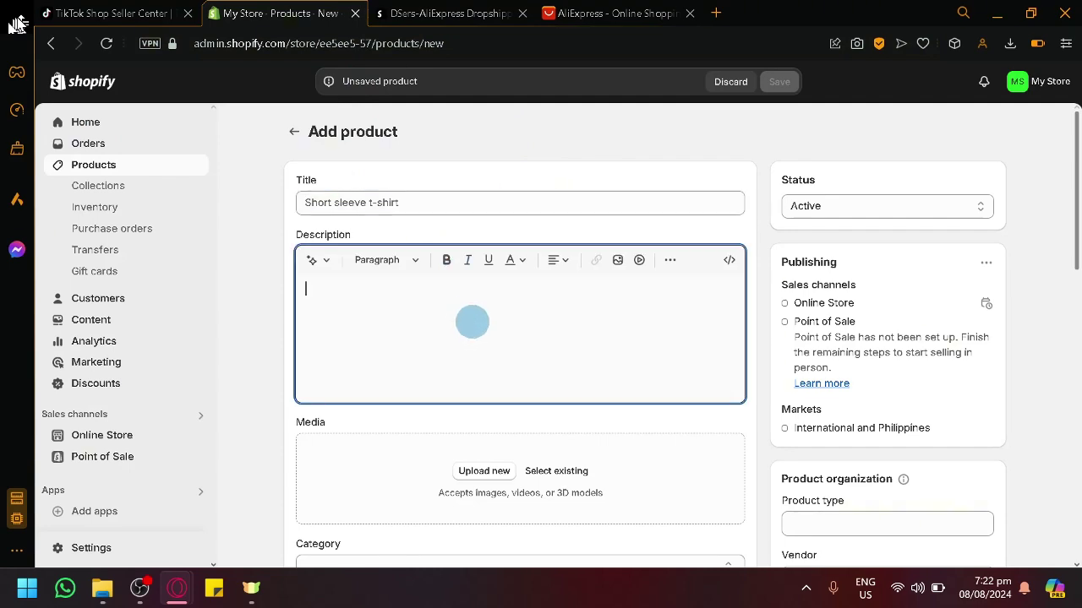
pyautogui.scroll(-1, 472, 322)
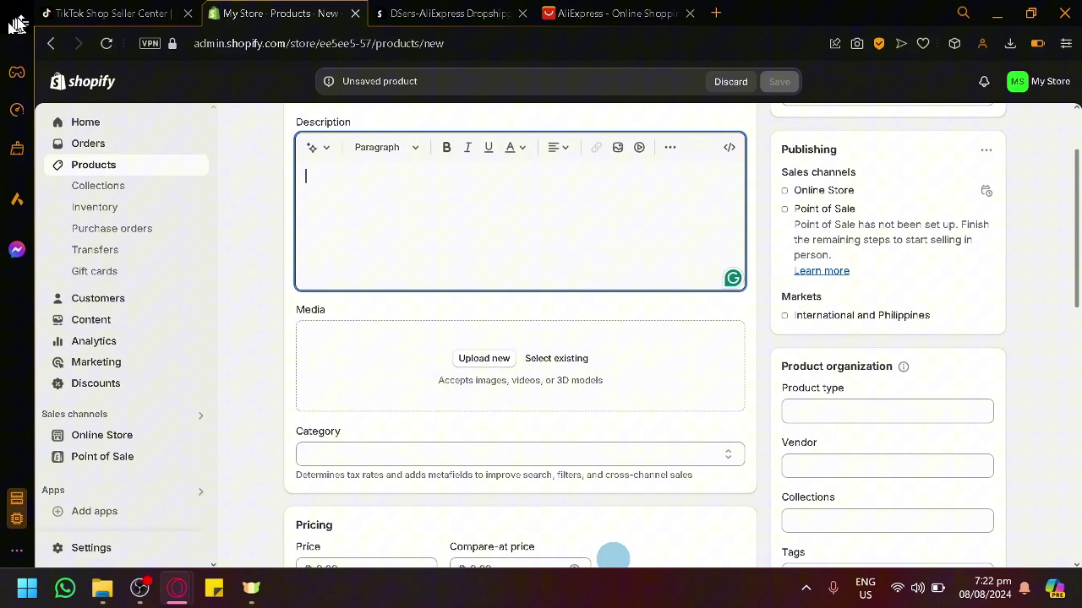
pyautogui.scroll(-2, 820, 478)
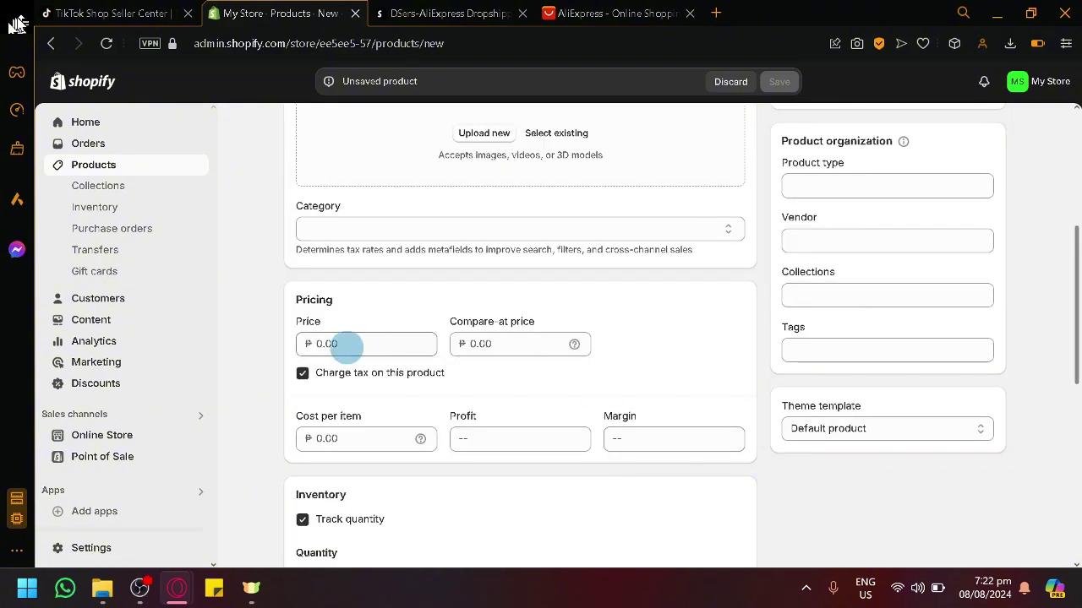
pyautogui.scroll(-2, 346, 349)
pyautogui.scroll(-3, 507, 354)
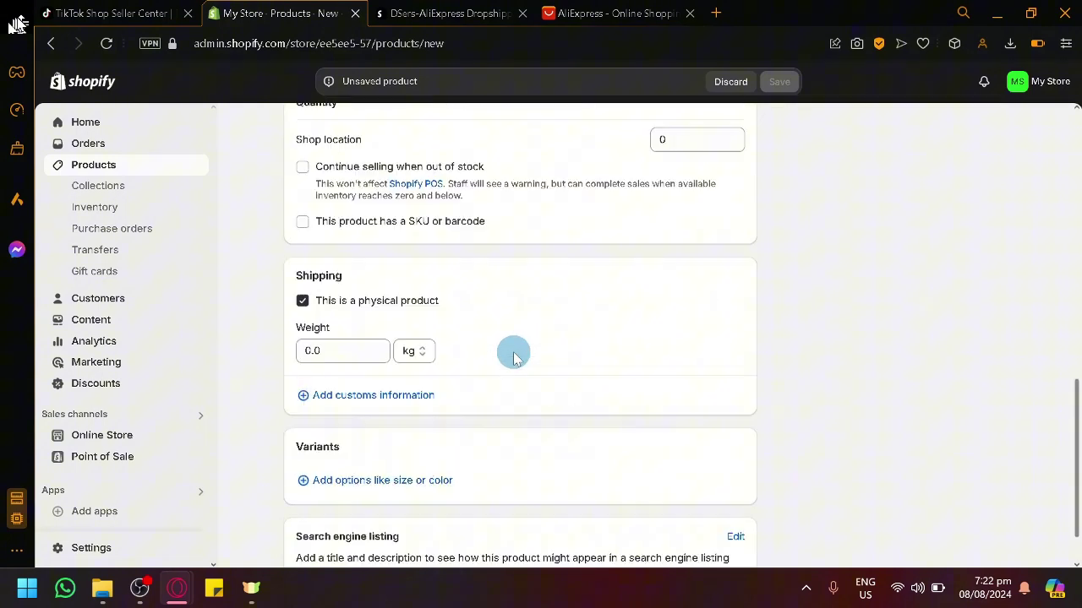
pyautogui.scroll(7, 1006, 380)
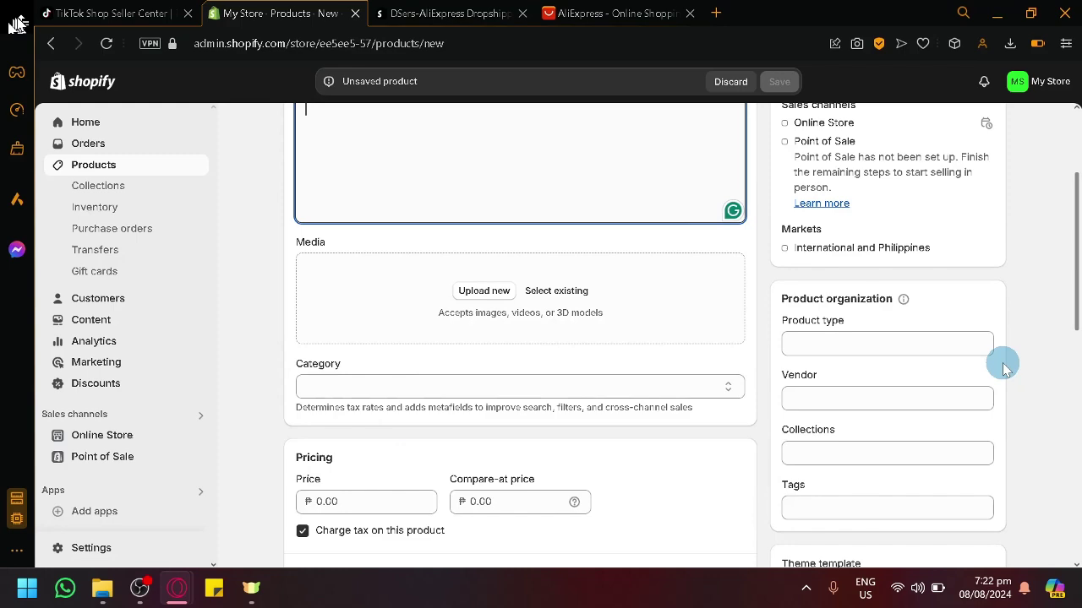
pyautogui.scroll(2, 1004, 365)
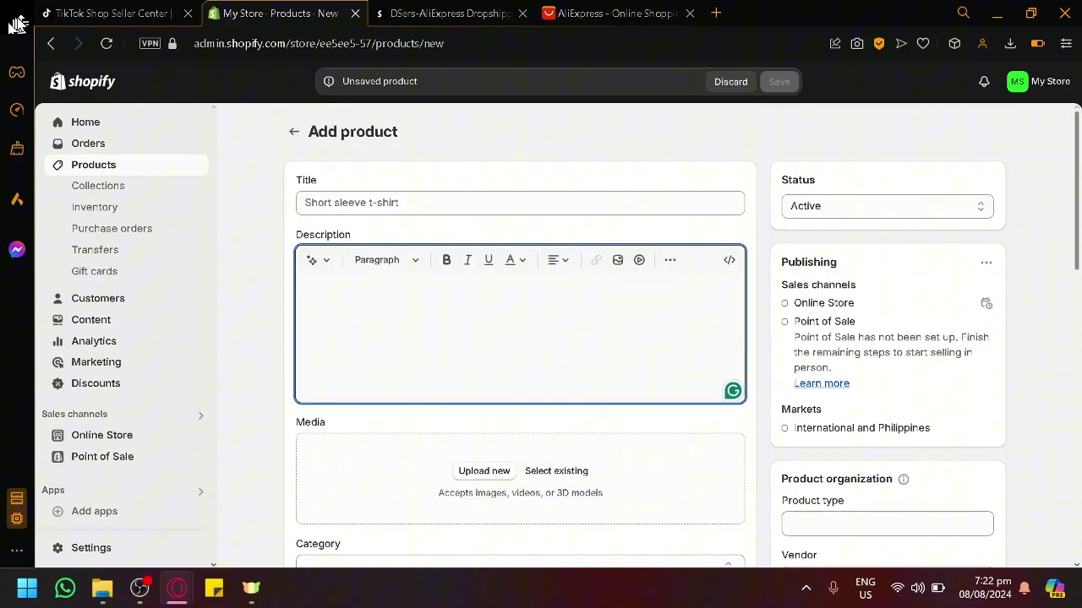
# - Review the sections of the Add new product form in TikTok Shop Seller Center and return to the Seller Center homepage
pyautogui.click(110, 13)
pyautogui.click(143, 172)
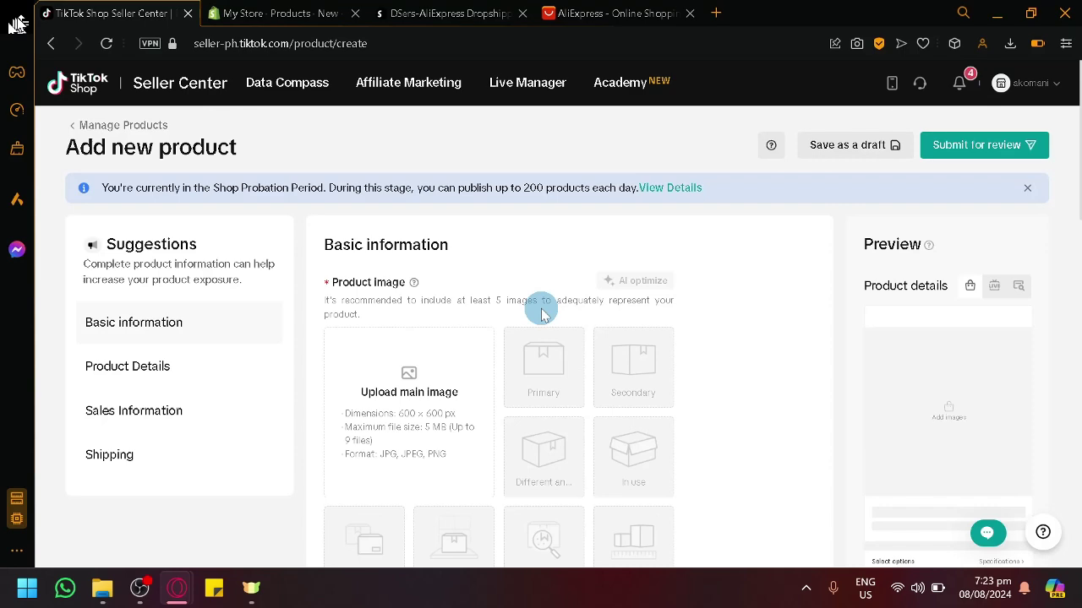
pyautogui.scroll(-10, 541, 313)
pyautogui.scroll(-3, 552, 313)
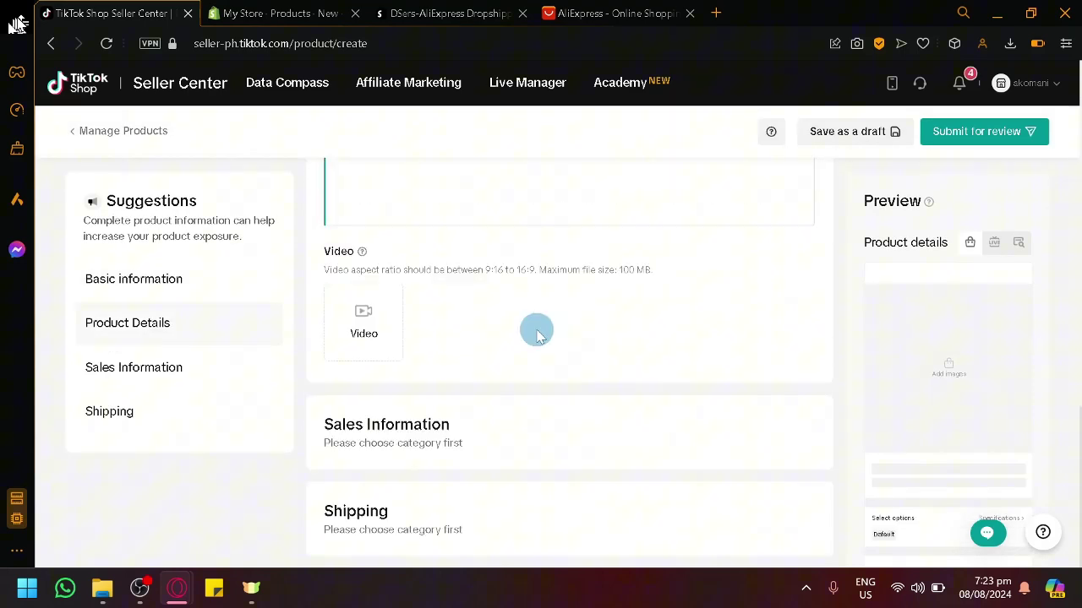
pyautogui.scroll(12, 536, 329)
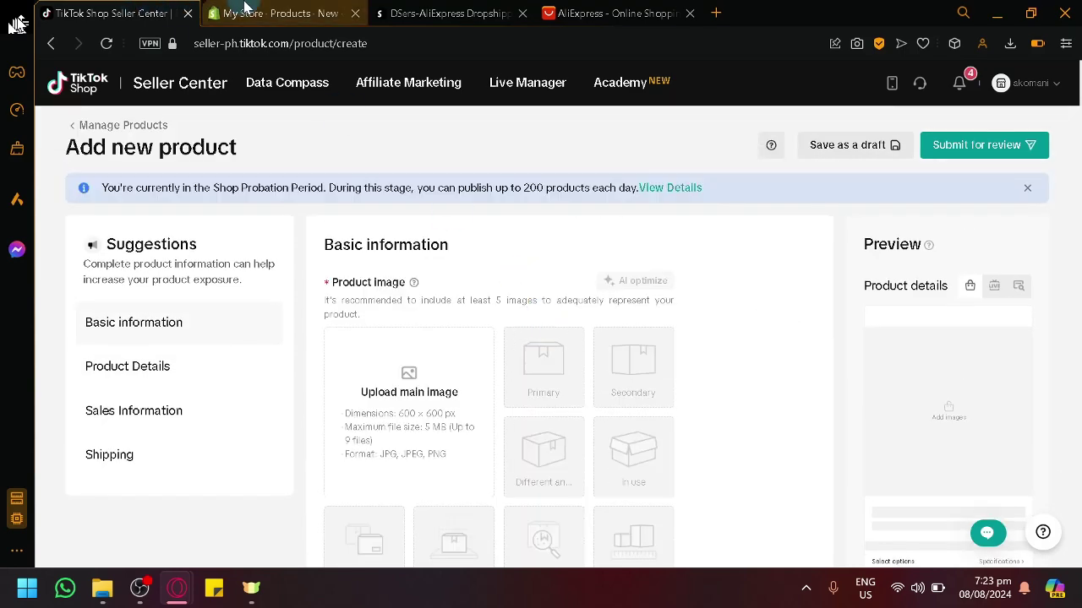
pyautogui.click(99, 99)
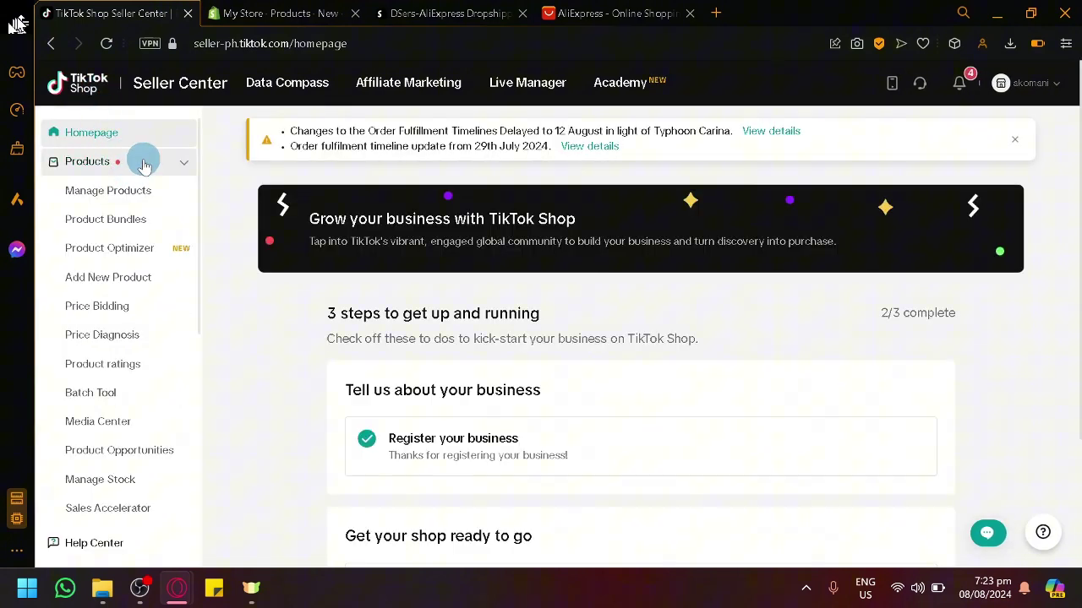
pyautogui.click(144, 165)
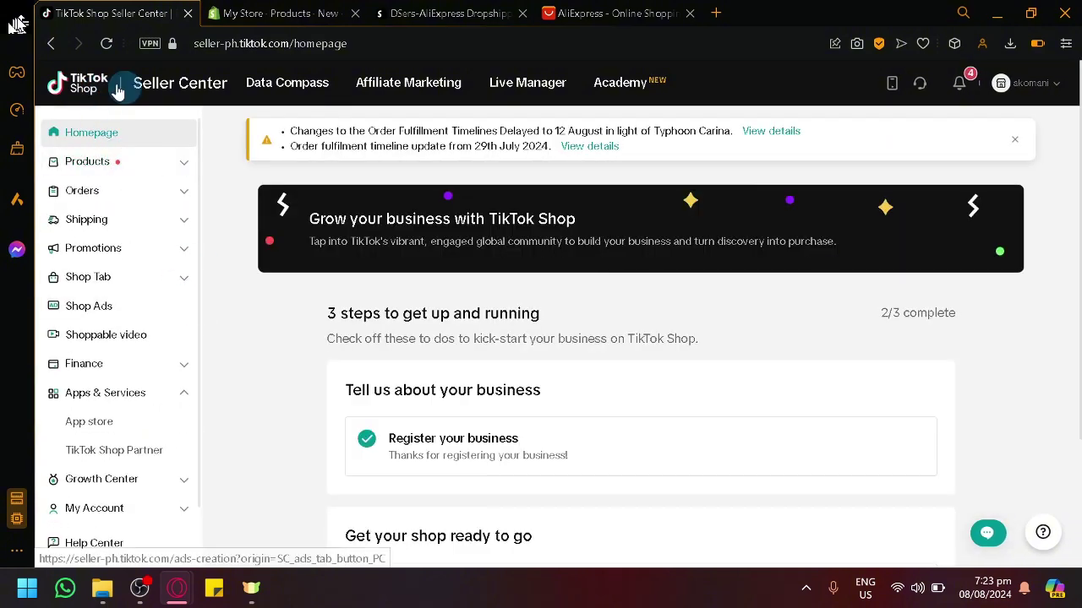
pyautogui.click(323, 7)
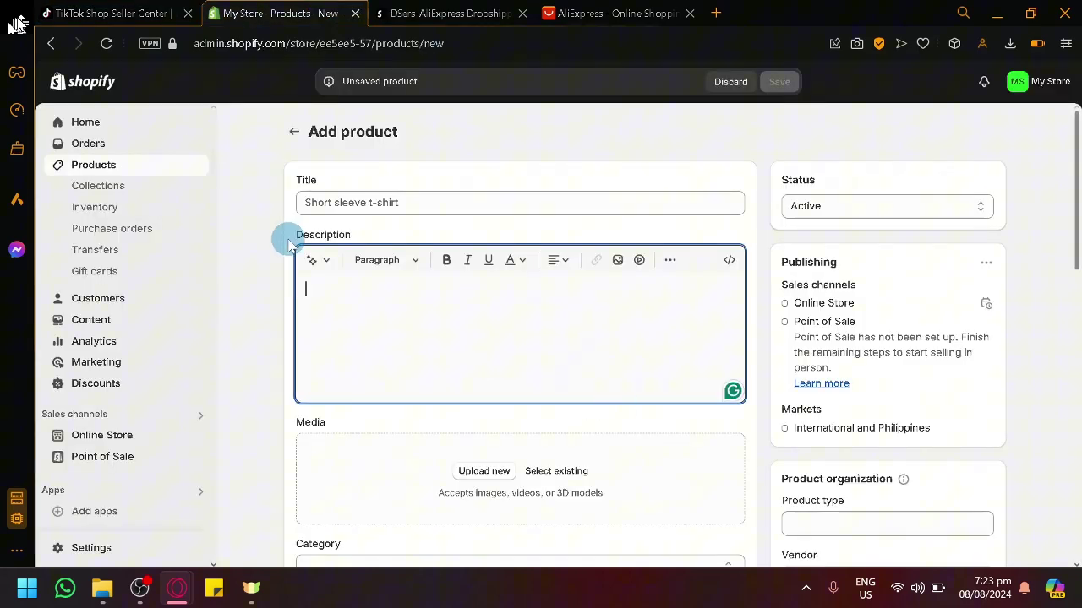
pyautogui.click(127, 15)
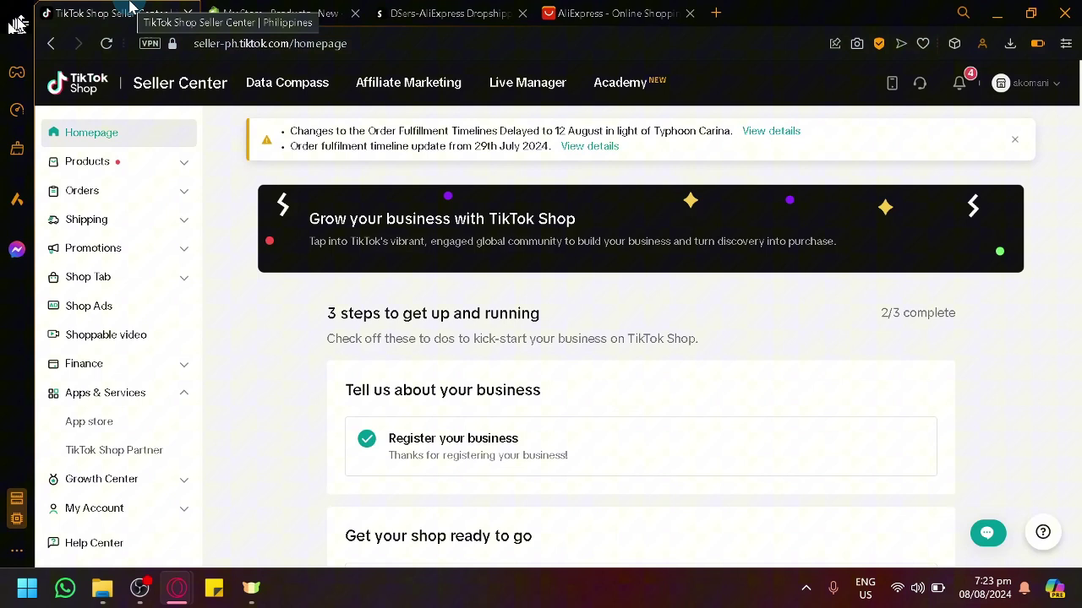
pyautogui.click(372, 176)
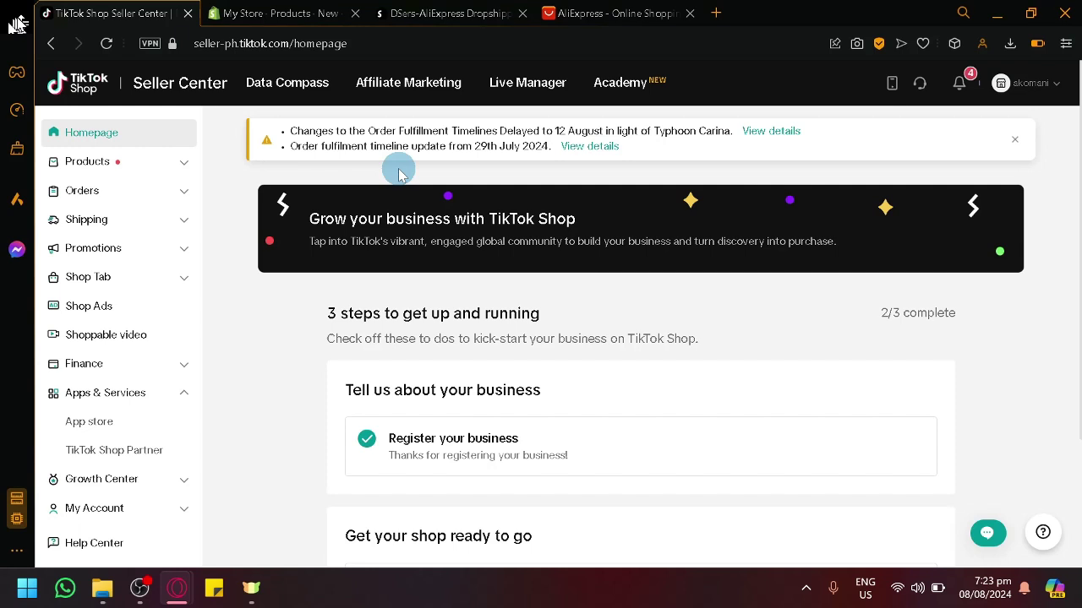
pyautogui.click(242, 8)
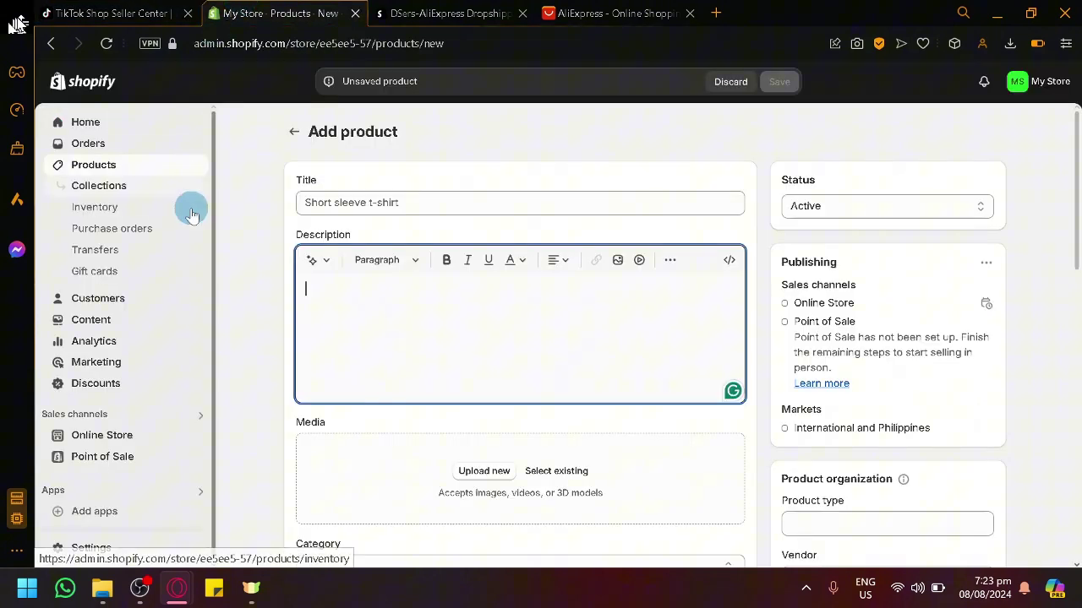
pyautogui.click(135, 9)
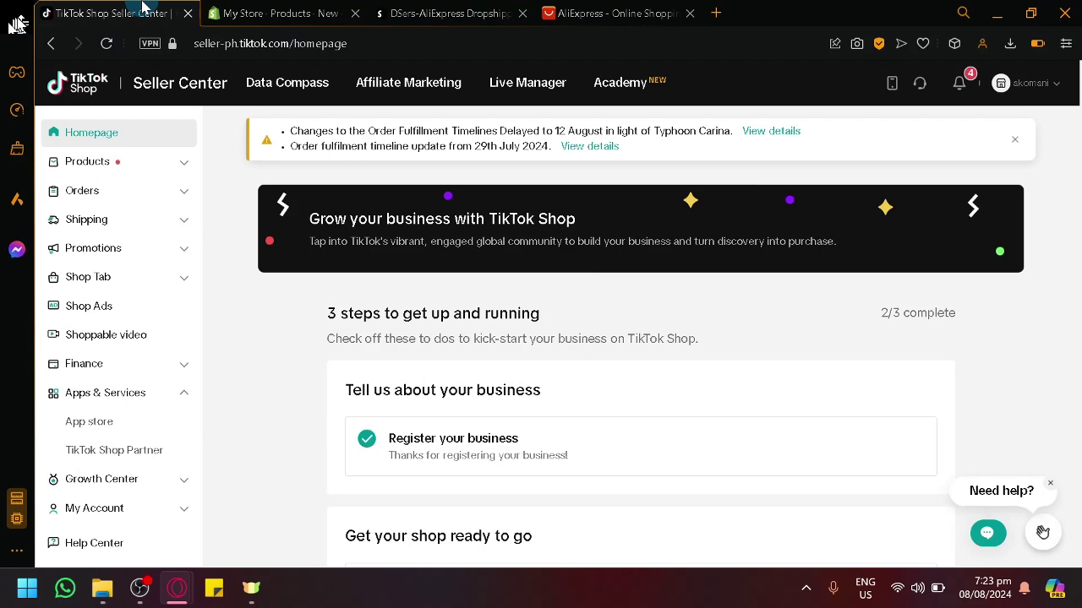
# - Open the online store's Themes page in the Shopify admin and minimize the trial notice
pyautogui.click(275, 10)
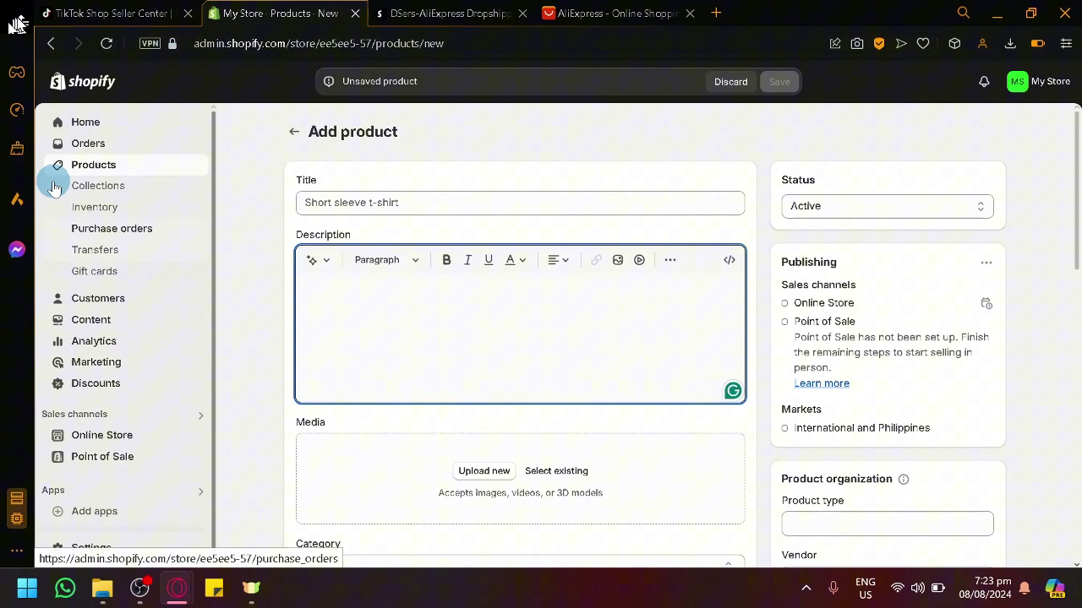
pyautogui.click(114, 435)
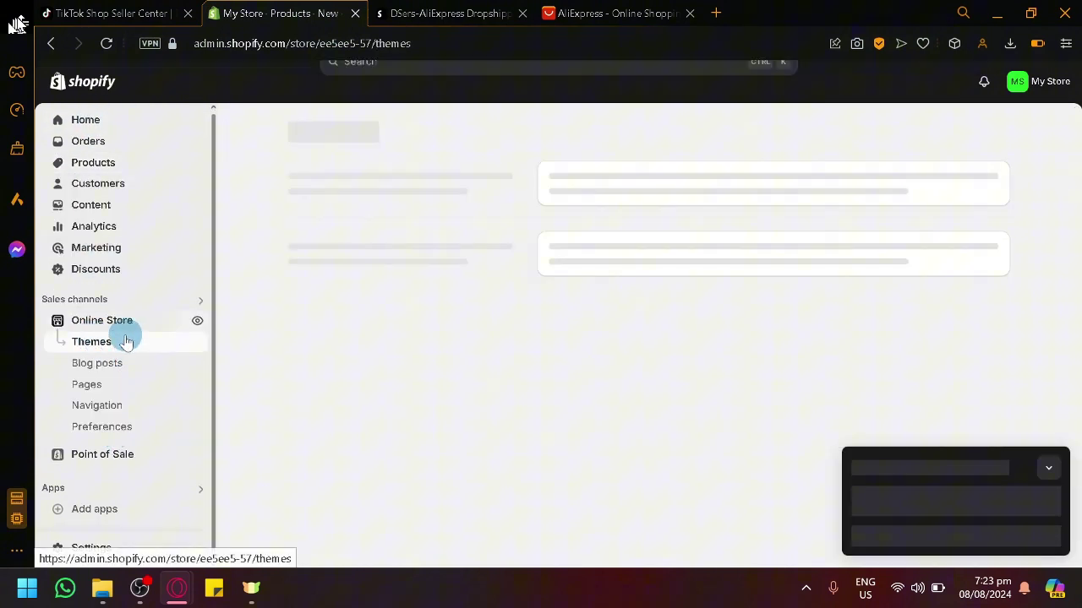
pyautogui.click(1048, 467)
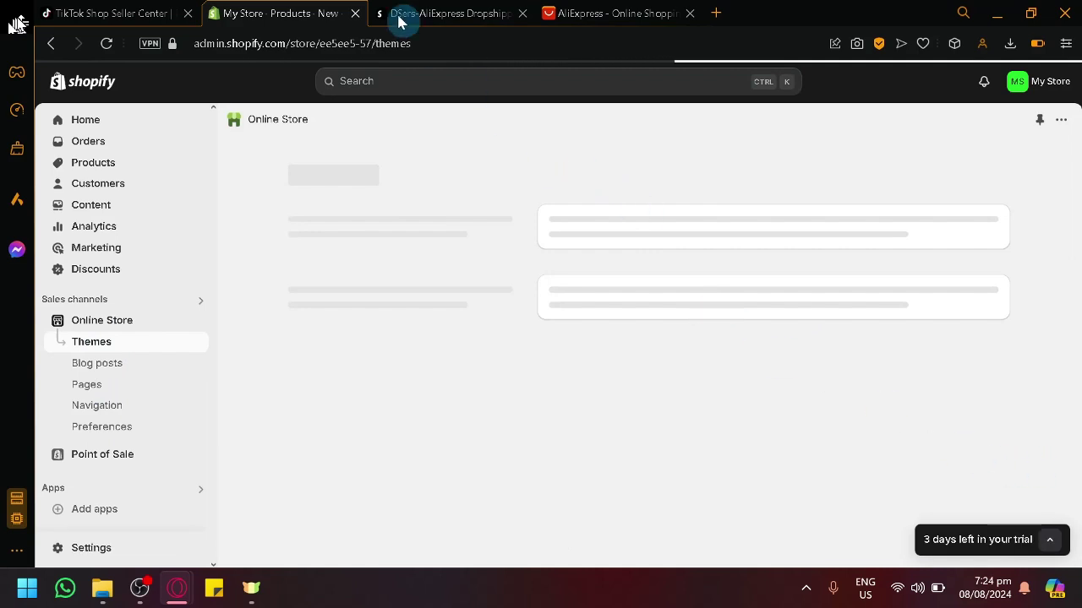
pyautogui.click(115, 10)
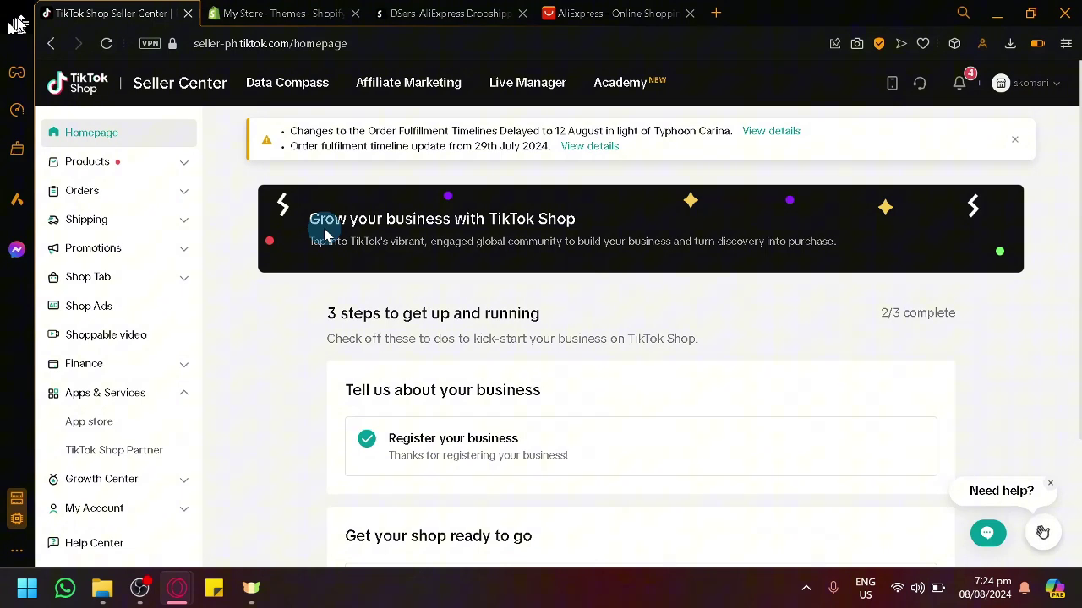
pyautogui.click(250, 10)
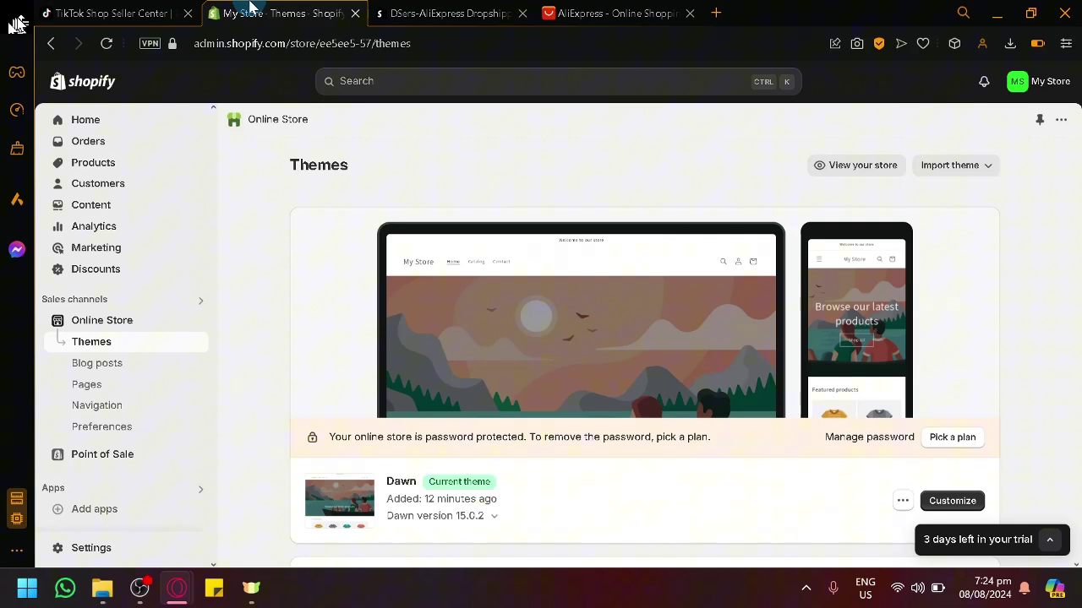
pyautogui.click(288, 191)
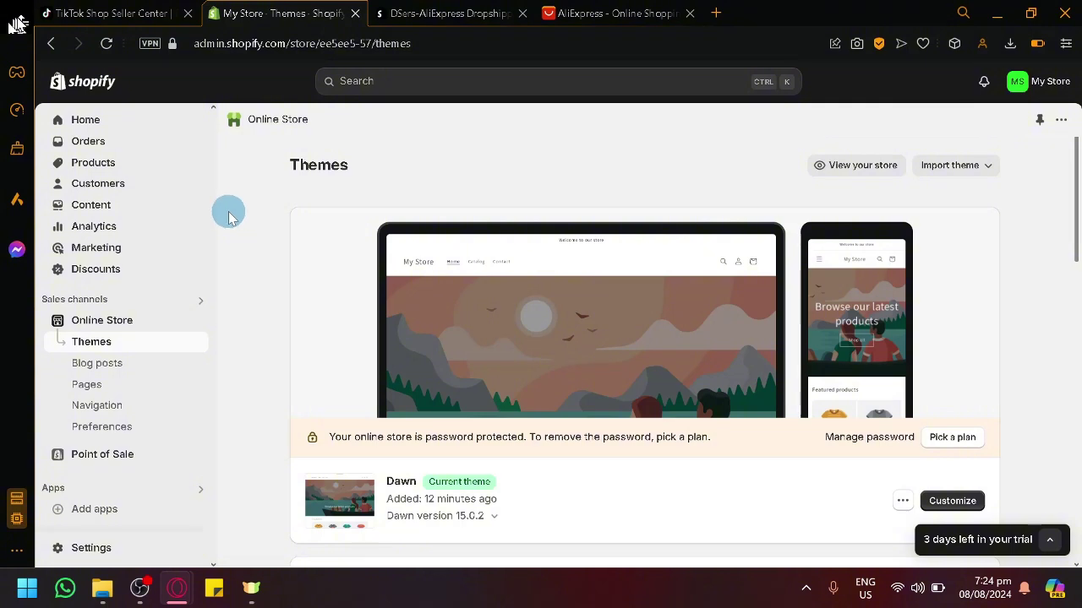
pyautogui.click(133, 13)
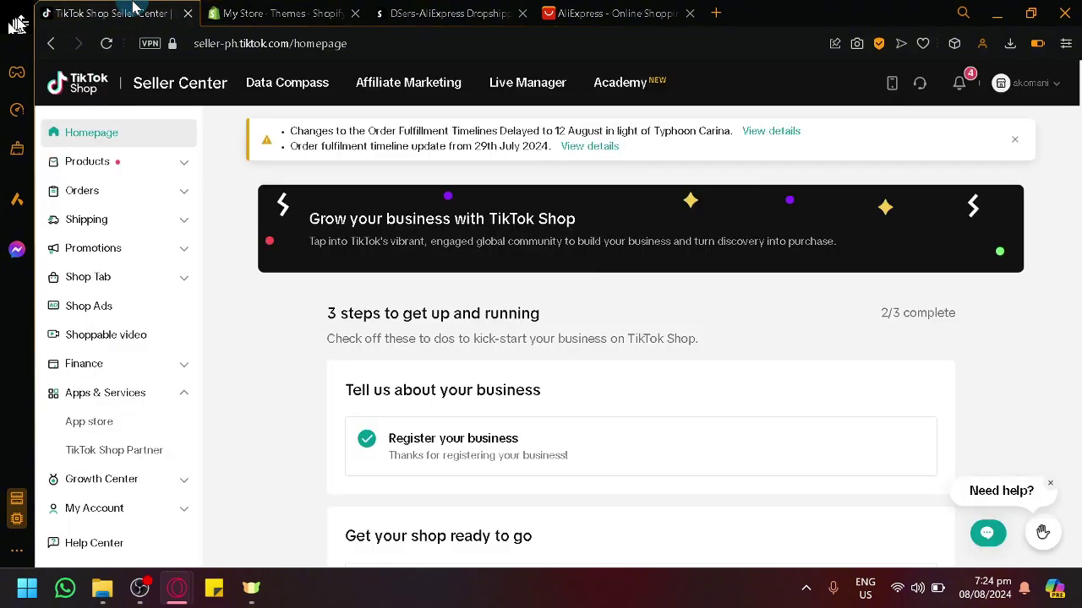
pyautogui.click(273, 11)
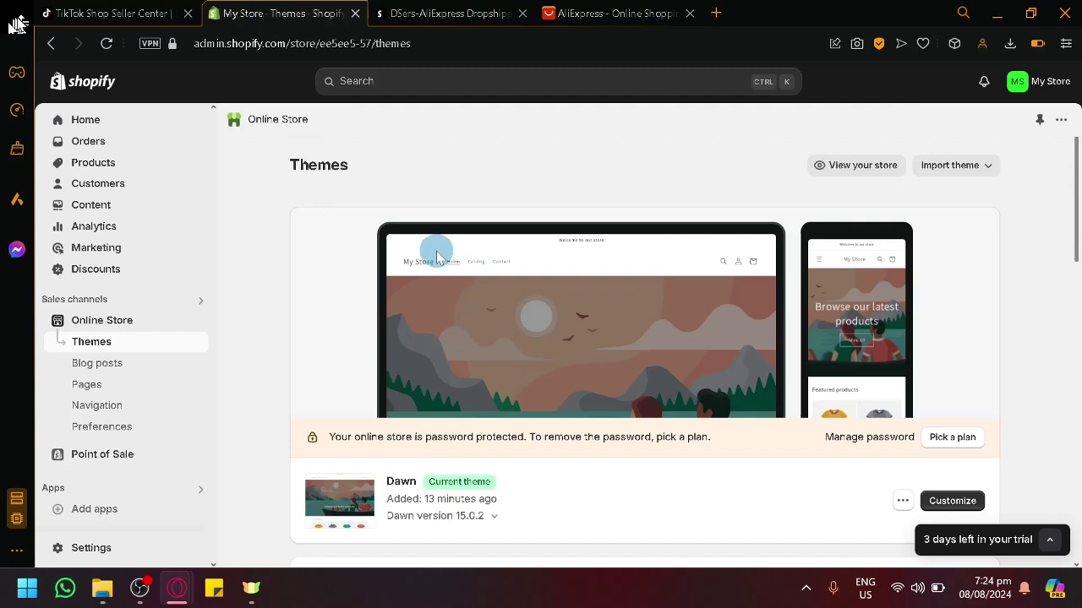
# - Browse the recommended apps and categories on the Shopify App Store homepage and return to the TikTok Shop Seller Center
pyautogui.click(468, 13)
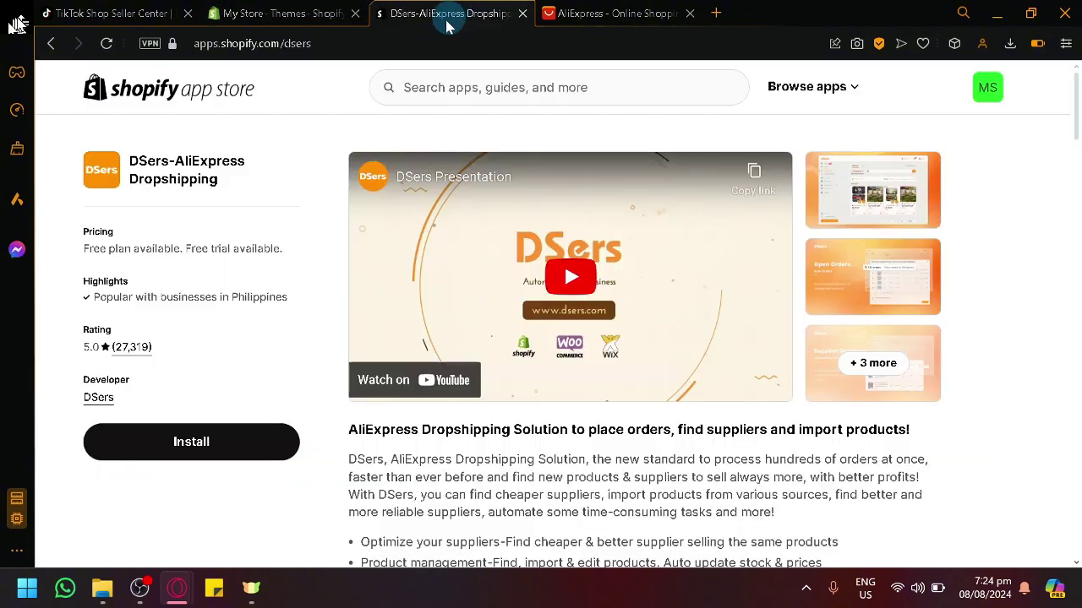
pyautogui.click(113, 98)
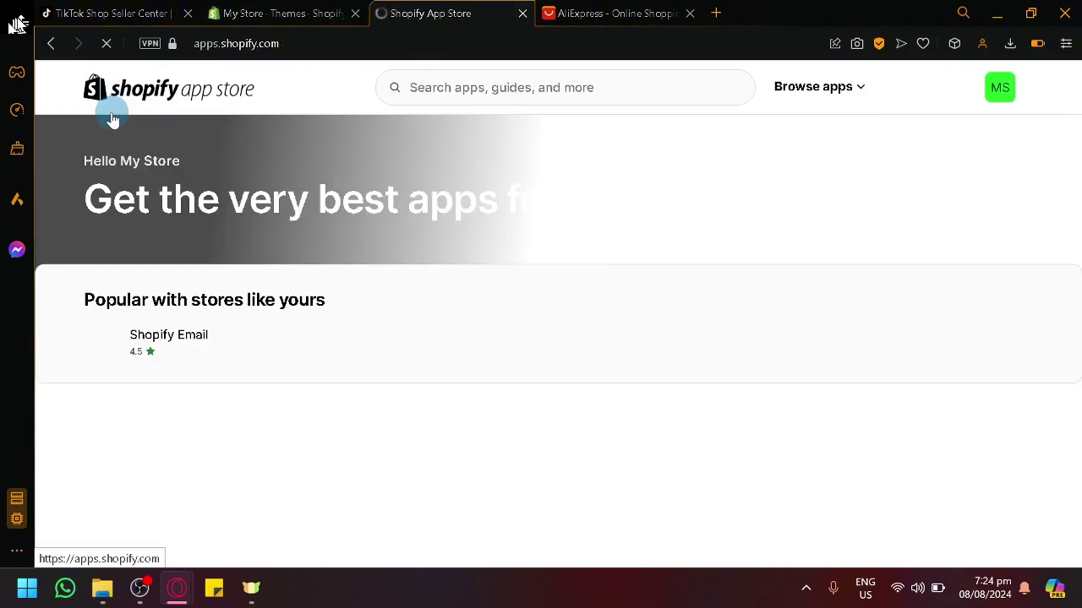
pyautogui.scroll(-3, 494, 313)
pyautogui.scroll(3, 498, 310)
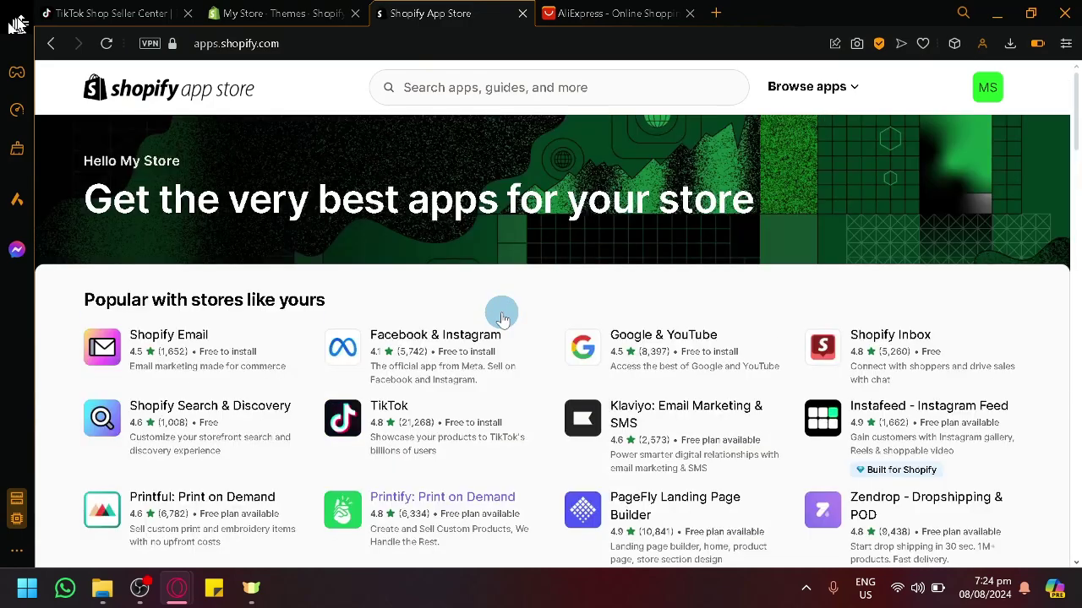
pyautogui.scroll(-10, 418, 326)
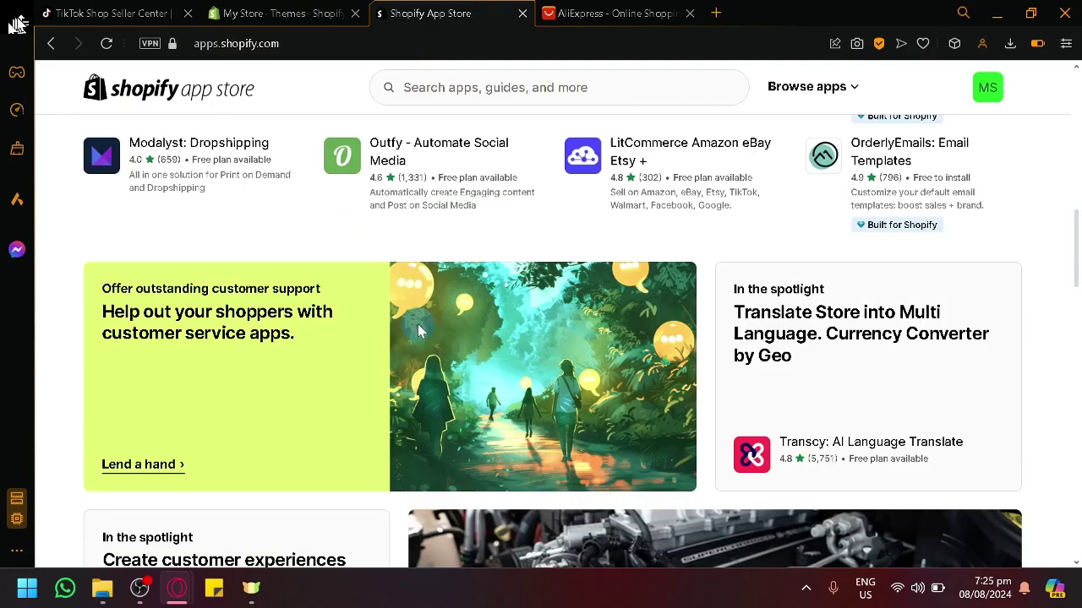
pyautogui.scroll(-8, 411, 329)
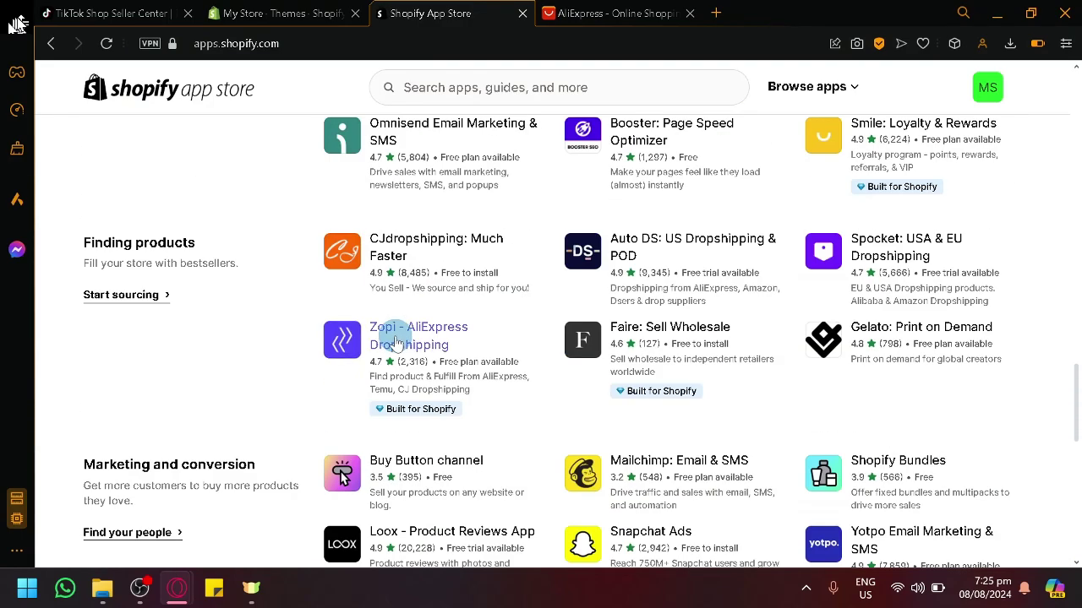
pyautogui.scroll(-4, 390, 341)
pyautogui.scroll(10, 386, 341)
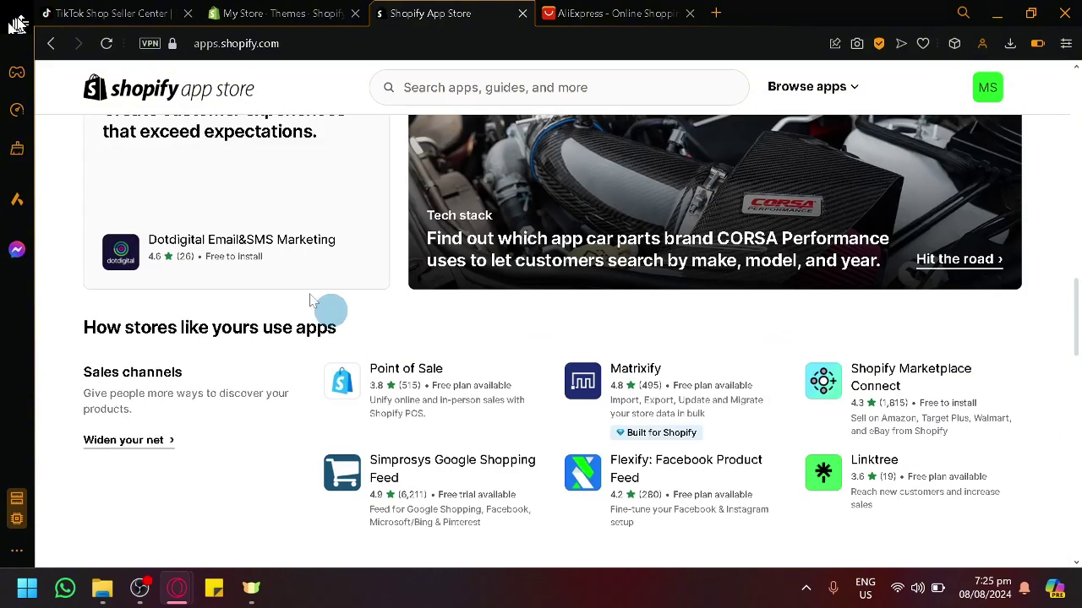
pyautogui.click(150, 12)
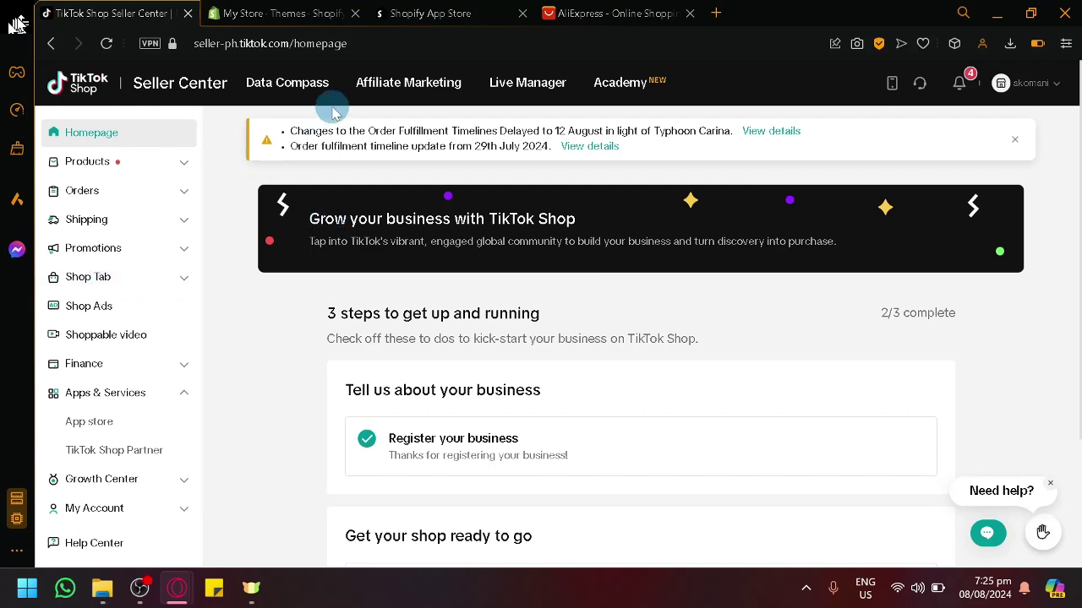
# - Compare the Shopify admin's Themes page and navigation with the TikTok Shop Seller Center homepage, finishing on the Seller Center
pyautogui.click(270, 10)
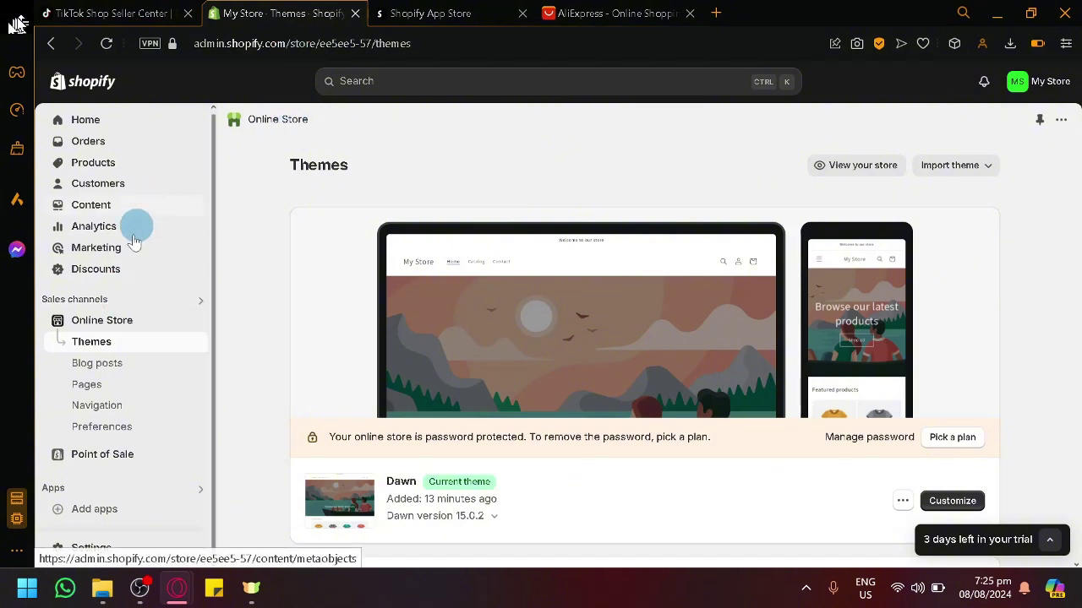
pyautogui.click(88, 12)
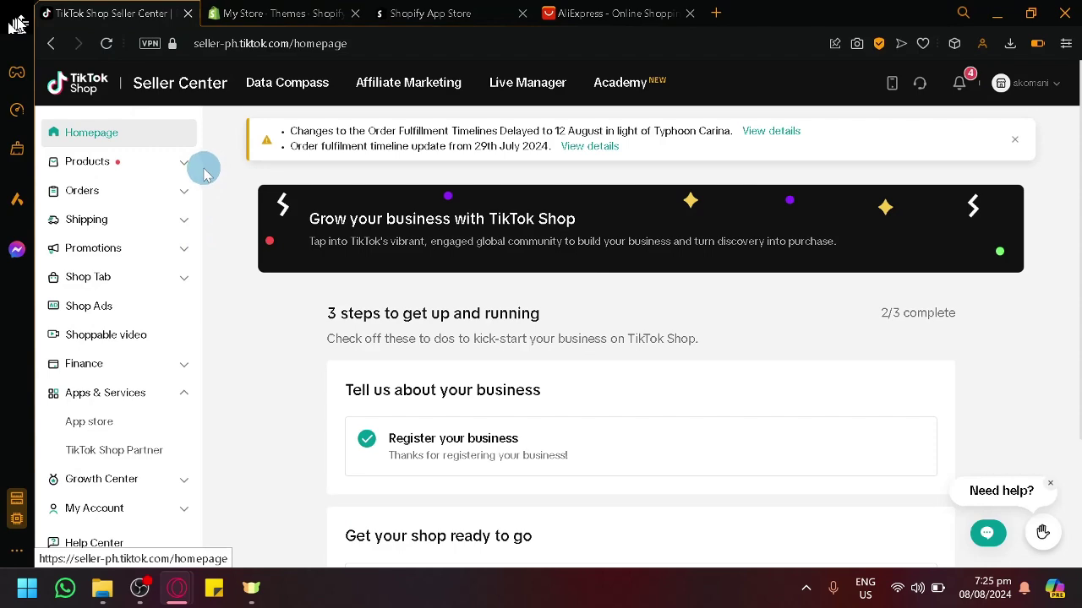
pyautogui.click(283, 12)
pyautogui.click(110, 12)
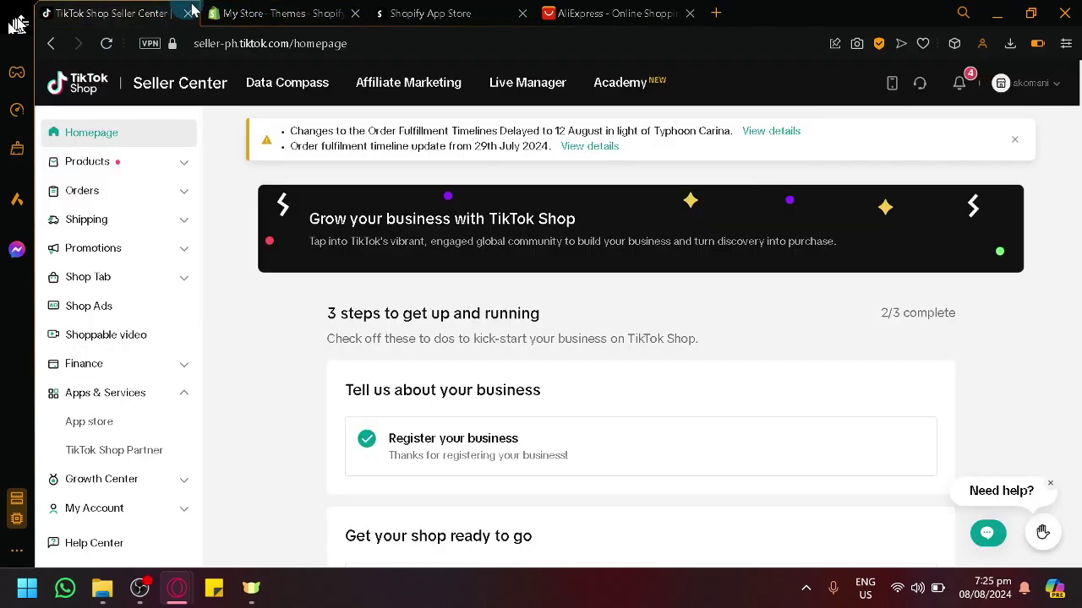
pyautogui.click(292, 10)
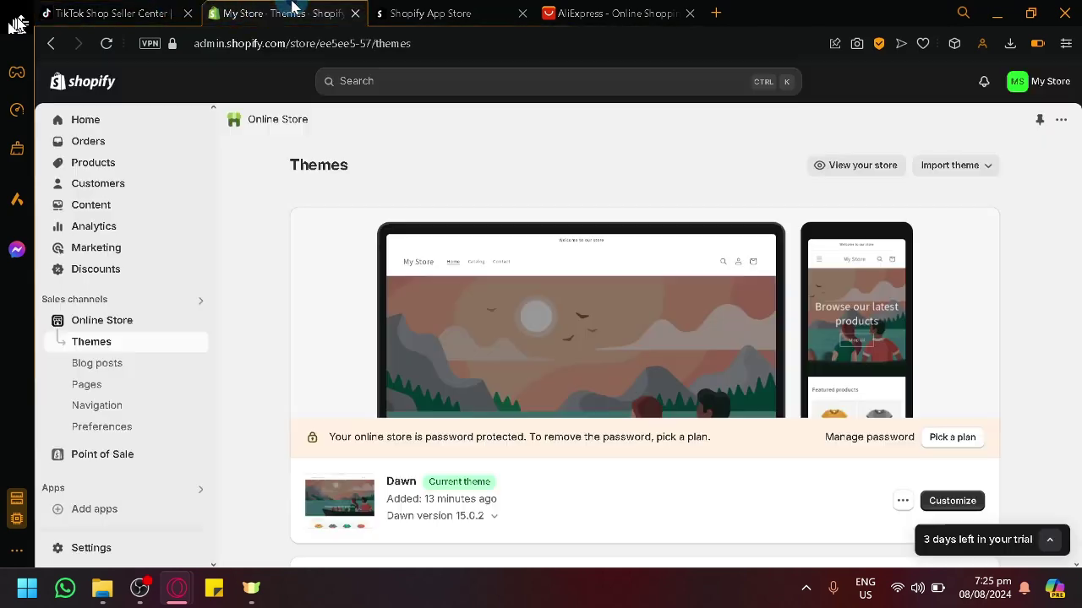
pyautogui.click(75, 8)
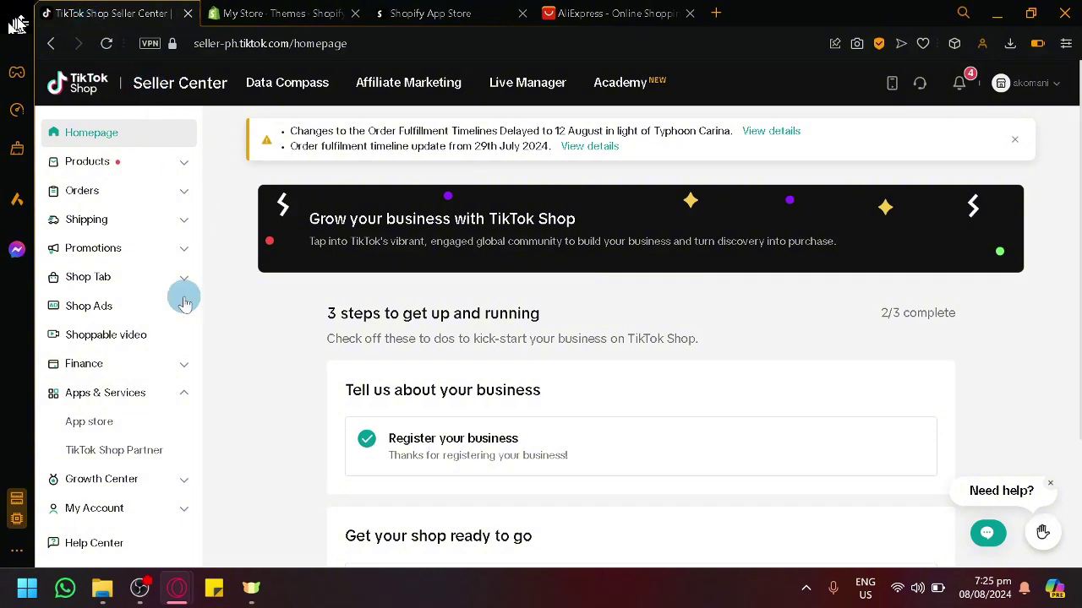
pyautogui.scroll(-1, 161, 312)
pyautogui.scroll(1, 169, 296)
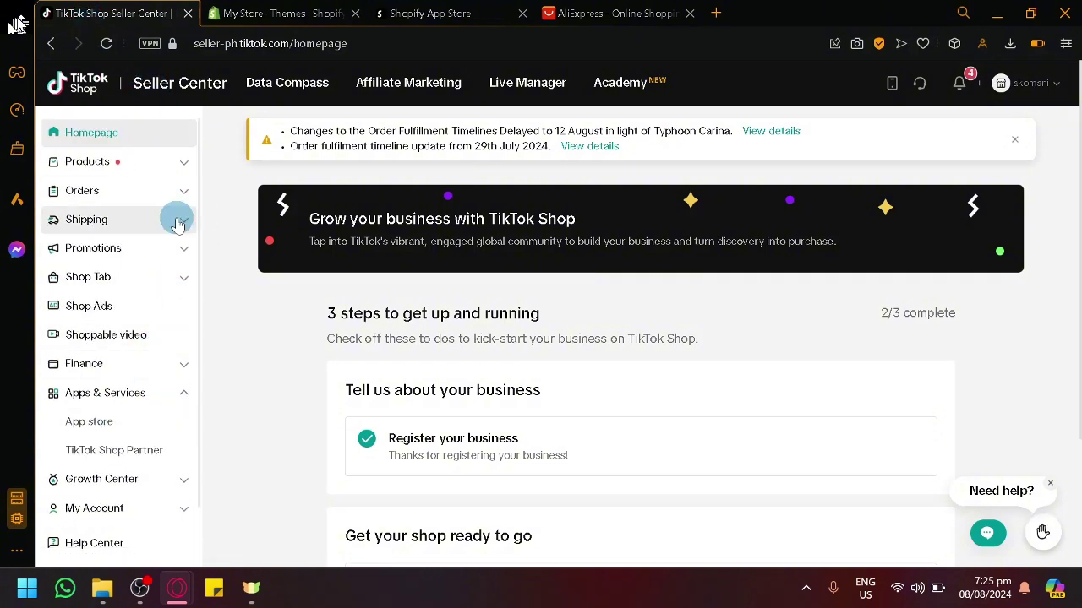